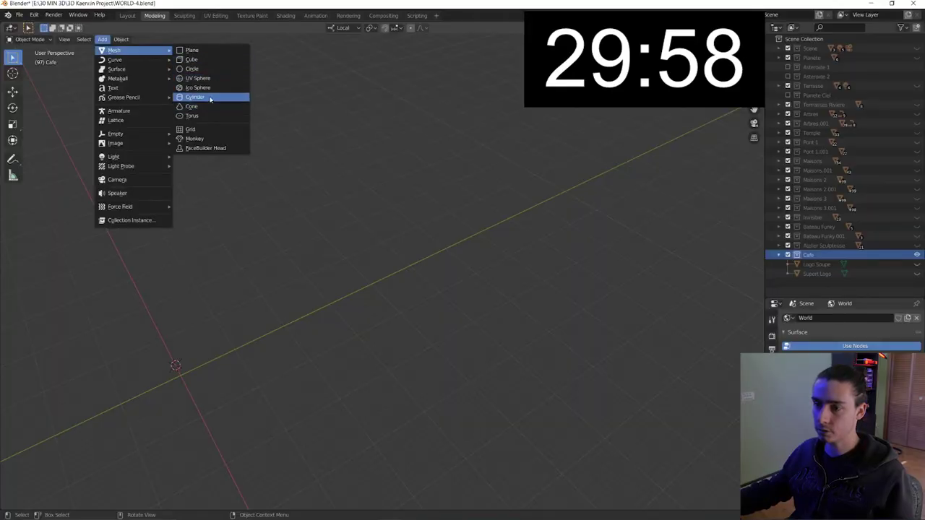
Add a Cylinder mesh into the Cafe collection from Add > Mesh
key(Return)
Flatten the cylinder and extrude a raised, narrowed step for the table base
middle_drag(304, 339, 283, 284)
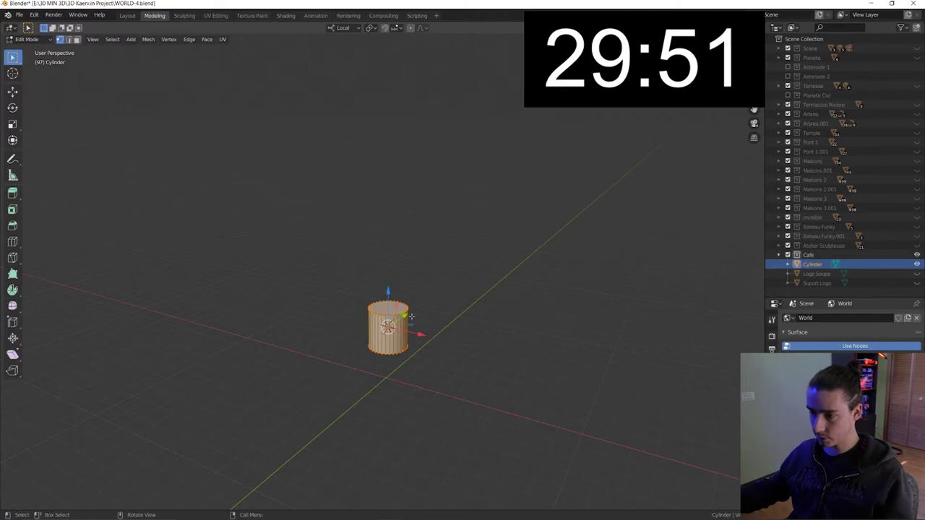
key(3)
drag(387, 286, 387, 322)
middle_drag(387, 322, 406, 376)
scroll(406, 375, up, 3)
key(e)
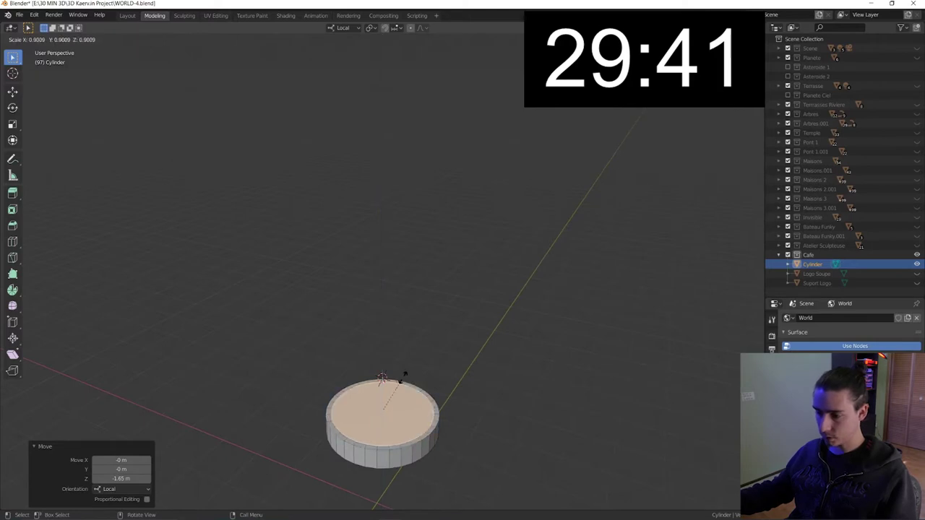
click(401, 378)
click(402, 371)
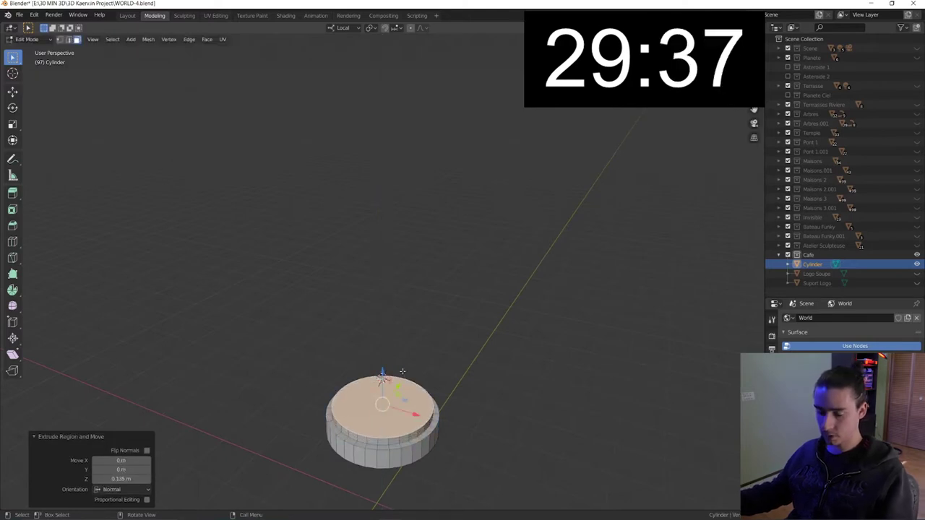
click(403, 364)
key(s)
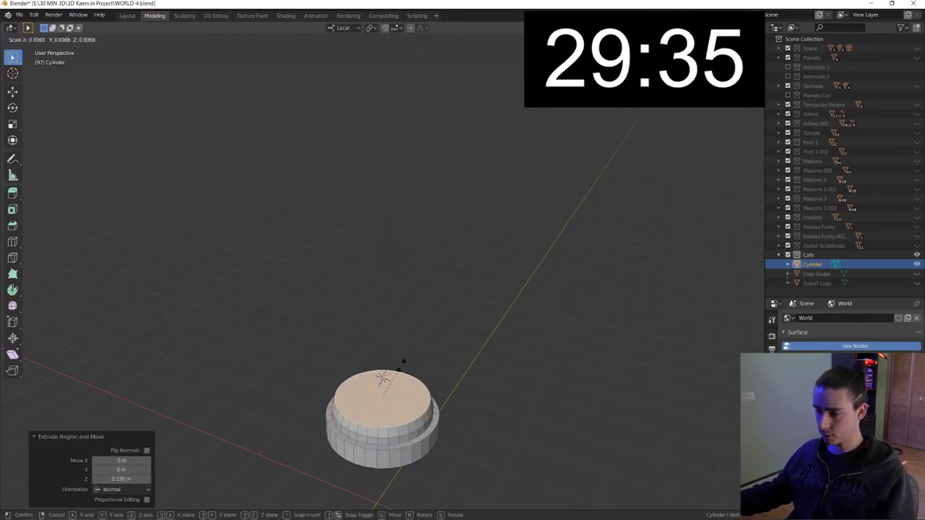
click(400, 367)
Extrude a slim column upward and spread its top into a wide round tabletop
key(e)
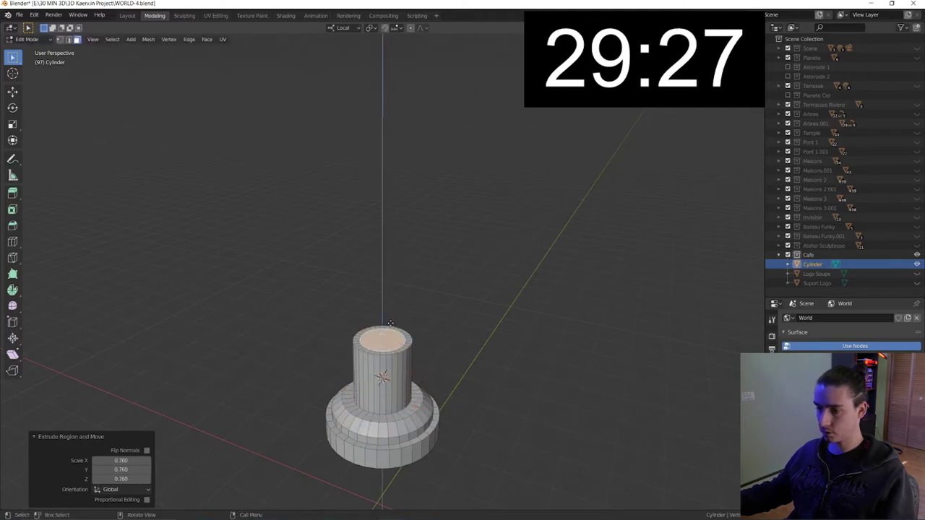
click(386, 285)
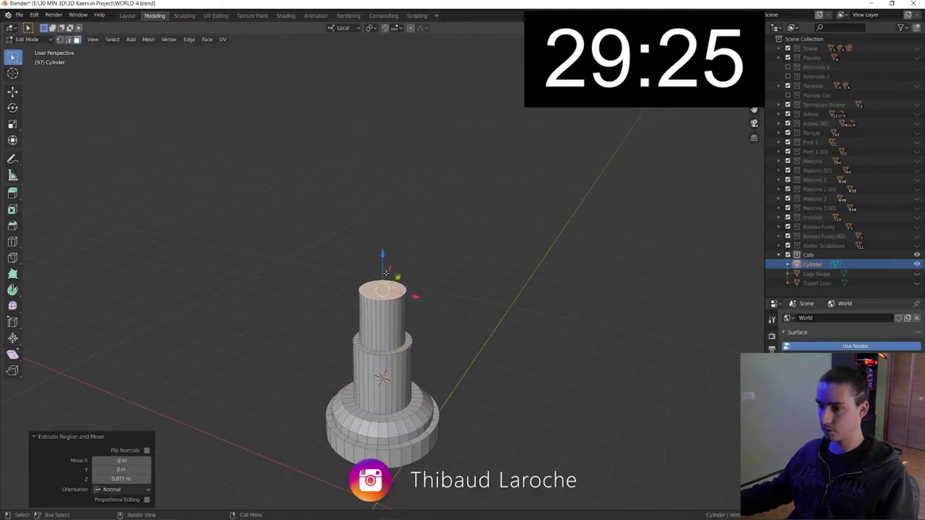
key(s)
click(410, 248)
key(e)
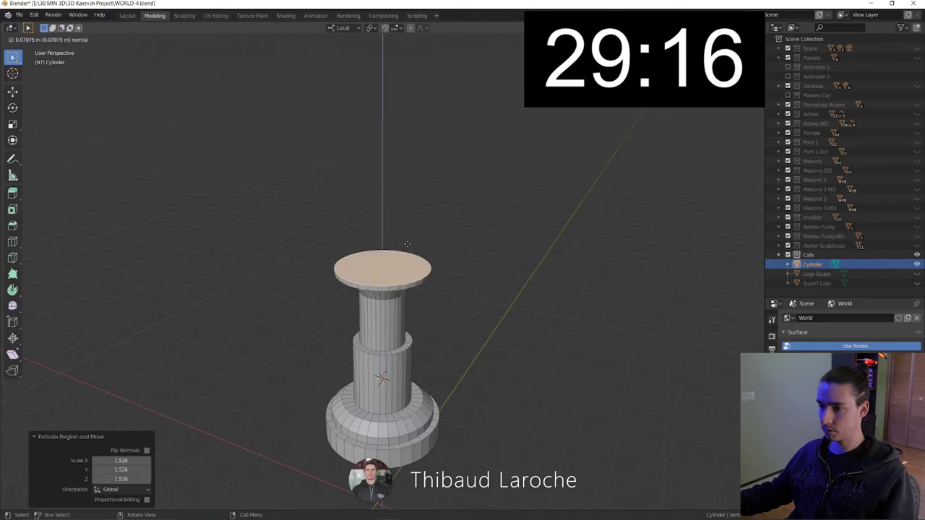
key(s)
click(411, 245)
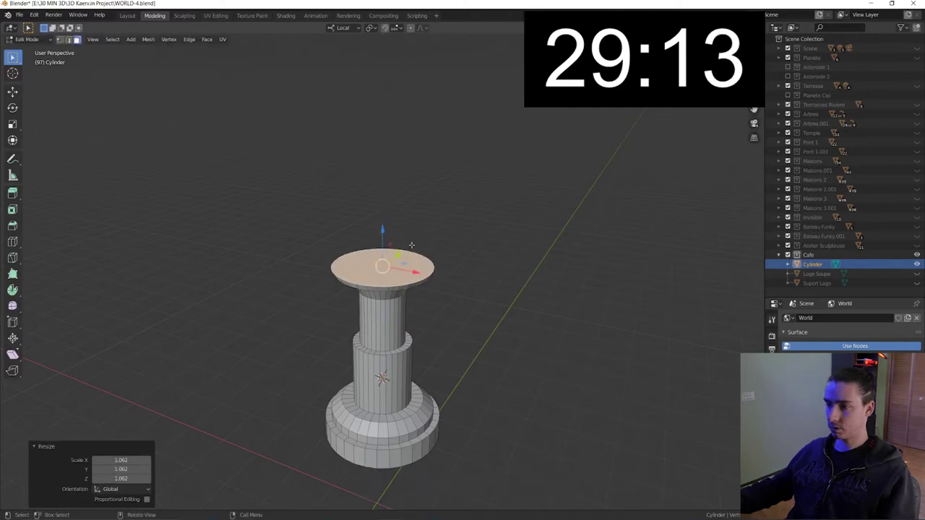
right_click(411, 245)
key(s)
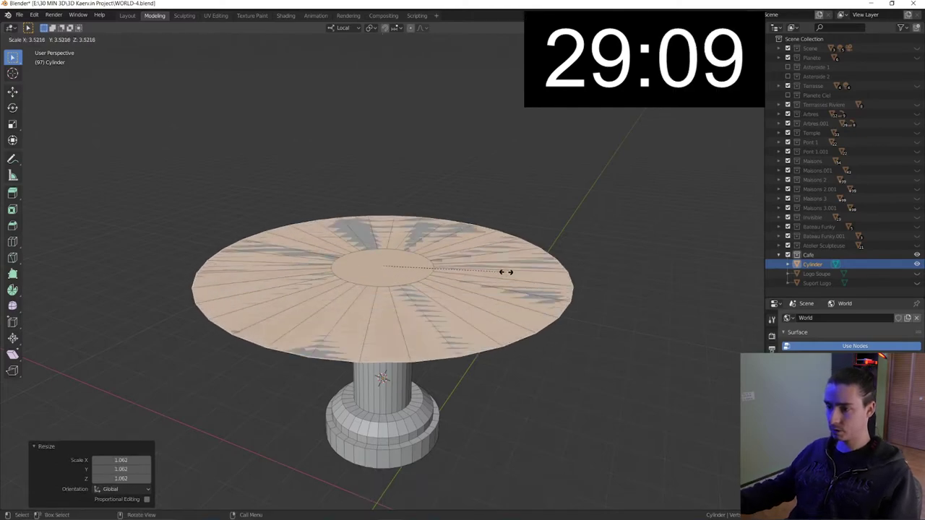
click(504, 273)
Set the tabletop thickness and raise a slightly shrunk inner disc by 0.1 m
mouse_move(504, 273)
middle_down()
mouse_move(476, 338)
mouse_move(452, 348)
middle_up()
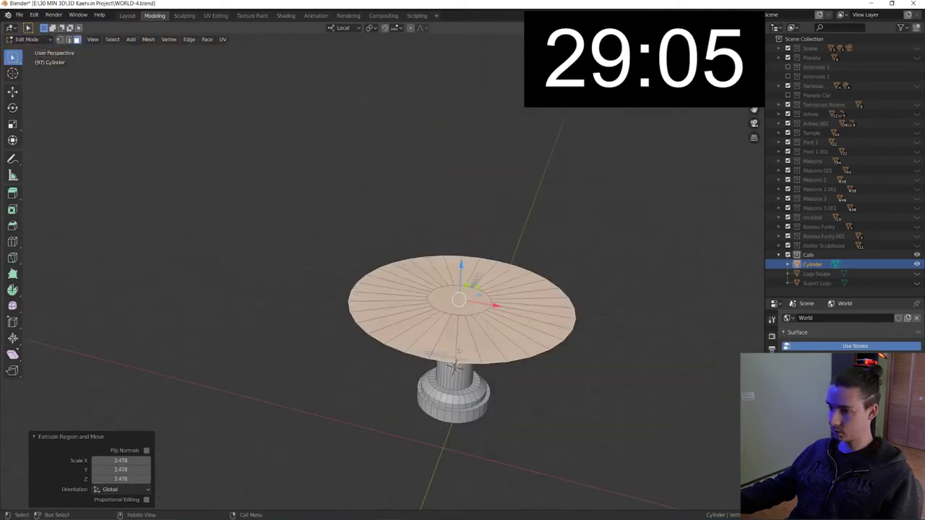
click(453, 347)
middle_drag(453, 347, 418, 370)
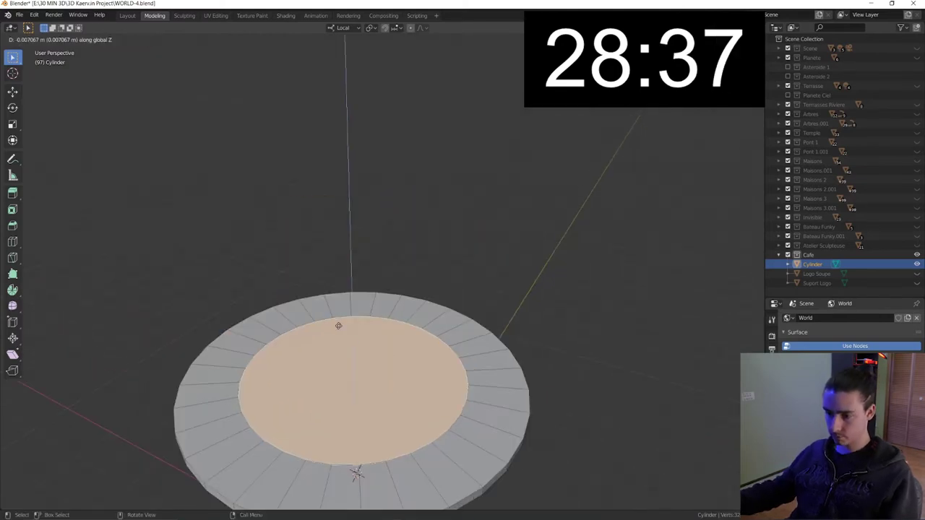
text(e0.1)
key(Return)
key(s)
click(390, 384)
key(g)
key(z)
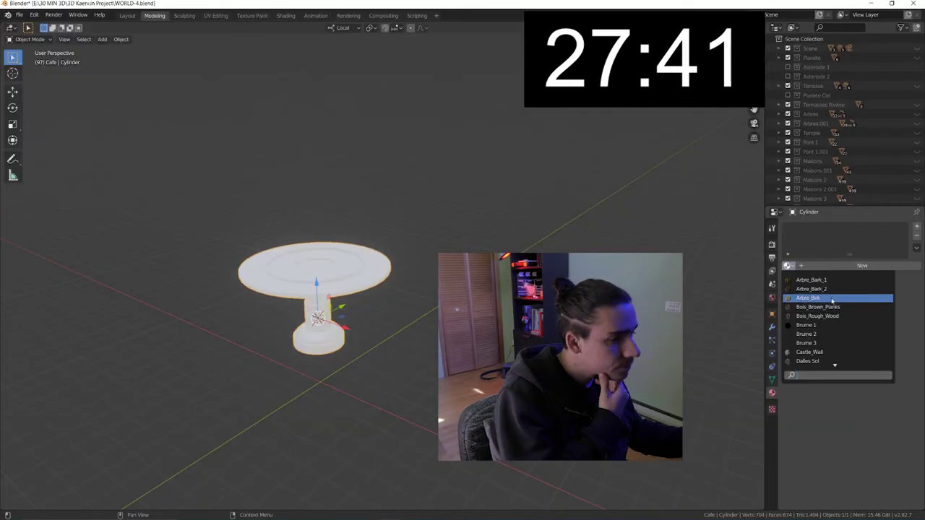
Apply the Arbre_Bark_1 wood material to the table
click(832, 299)
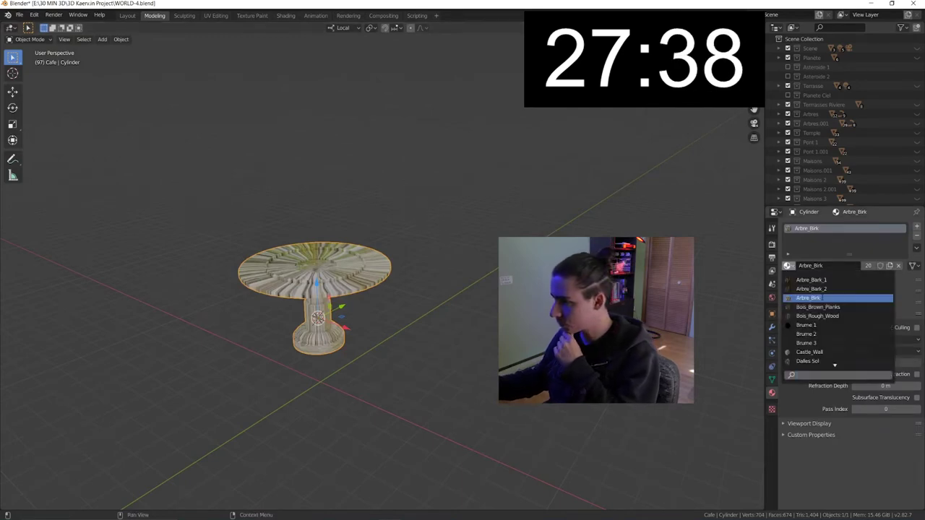
key(Return)
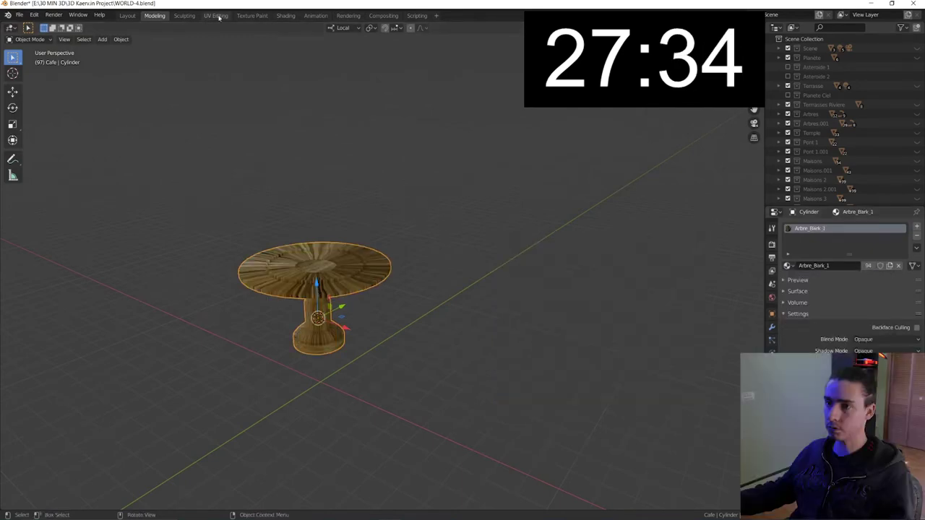
click(215, 16)
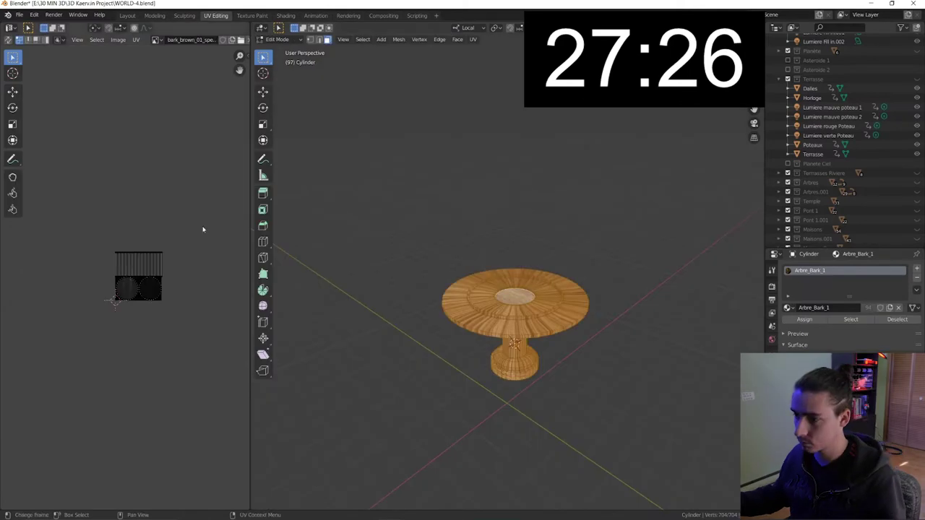
Project the whole table's UVs from view, stretch them along X, and reproject
key(a)
click(472, 39)
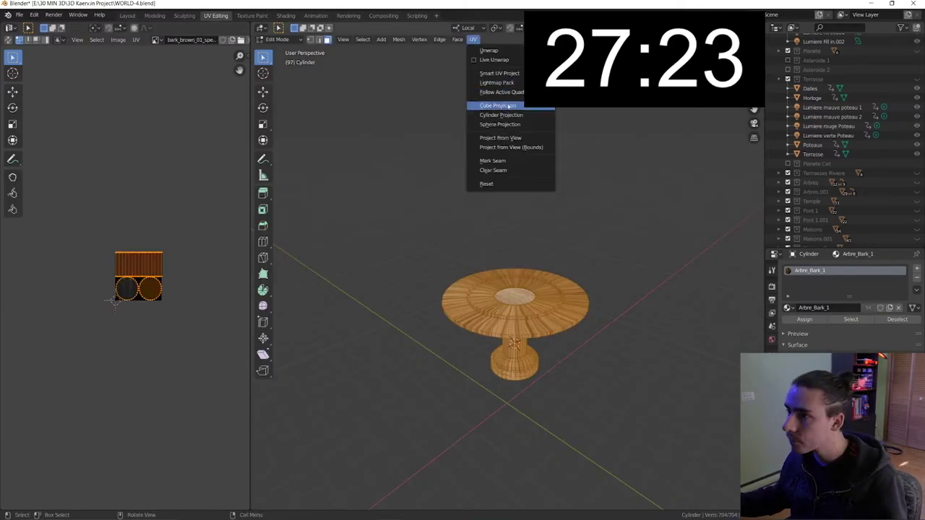
click(486, 138)
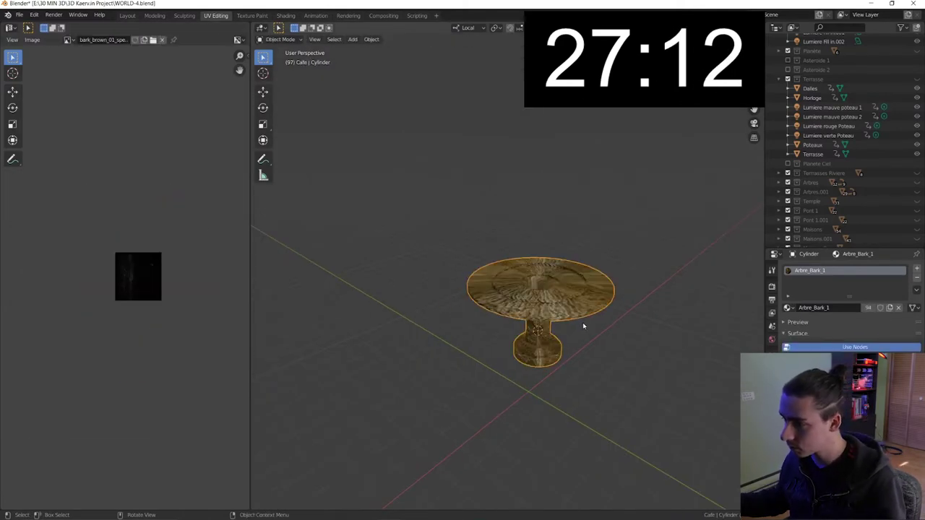
middle_drag(560, 329, 513, 269)
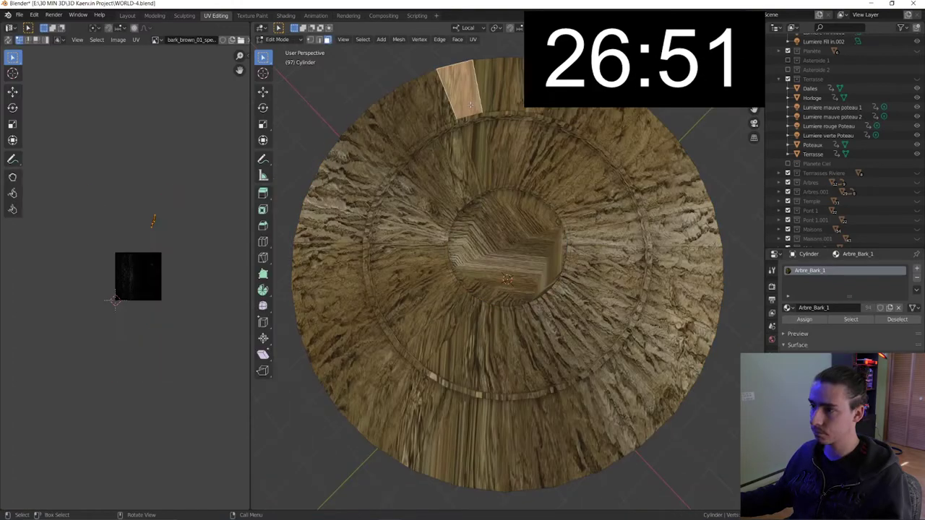
shift+click(494, 85)
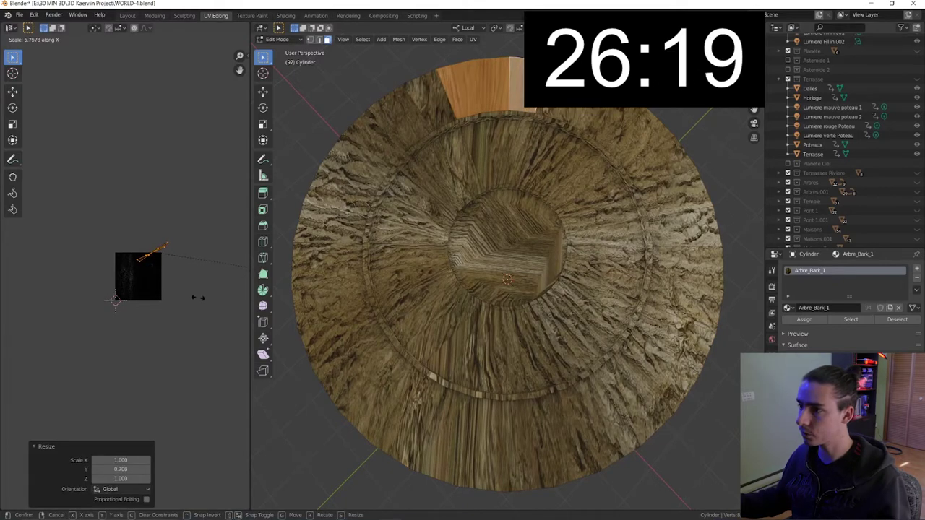
click(177, 287)
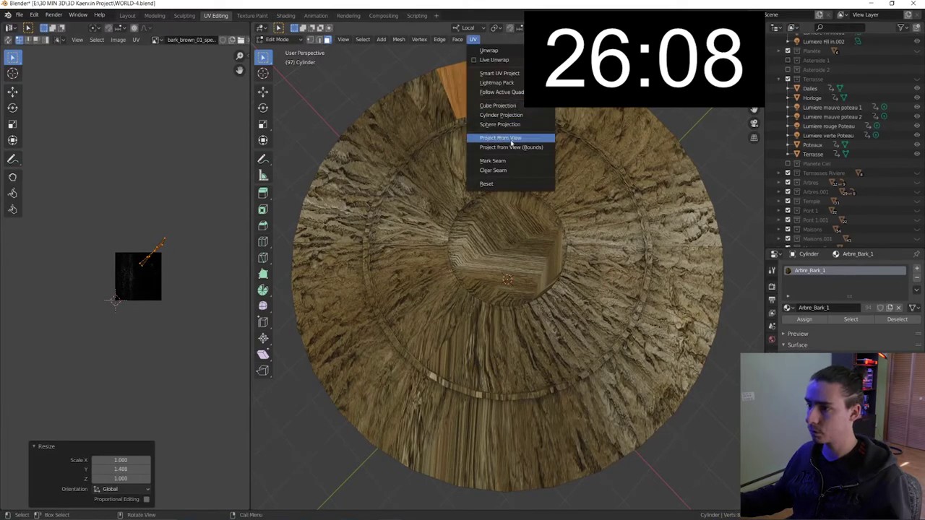
click(510, 139)
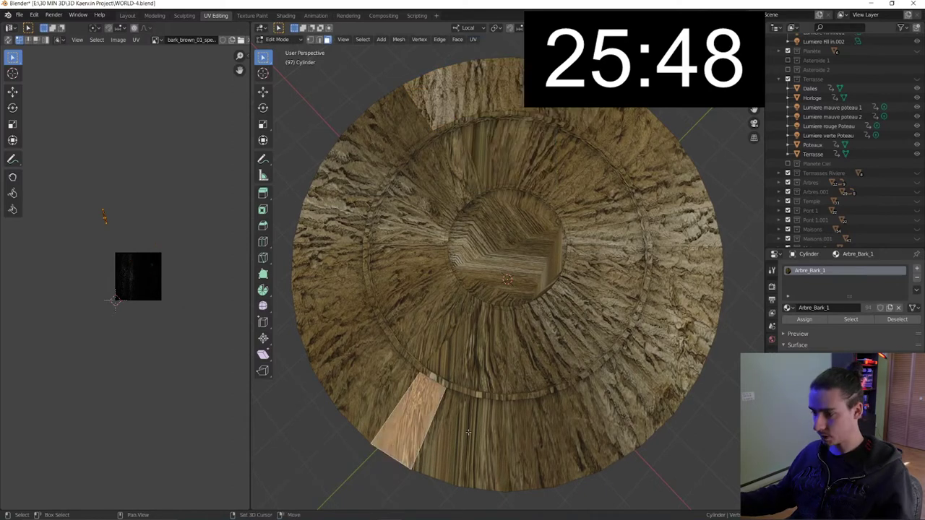
Select three faces on the tabletop rim and undo the last UV move
shift+click(493, 433)
shift+click(528, 433)
shift+click(578, 432)
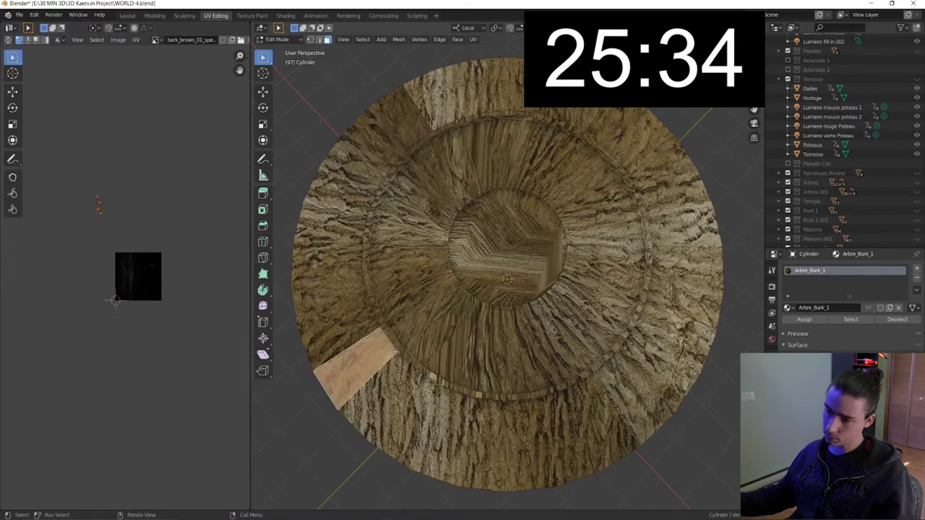
scroll(425, 343, down, 1)
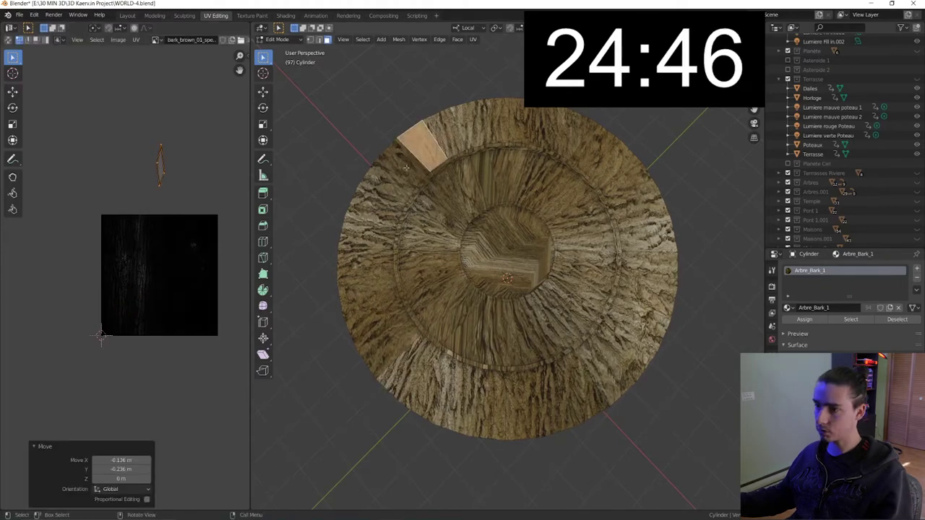
key(ctrl+z)
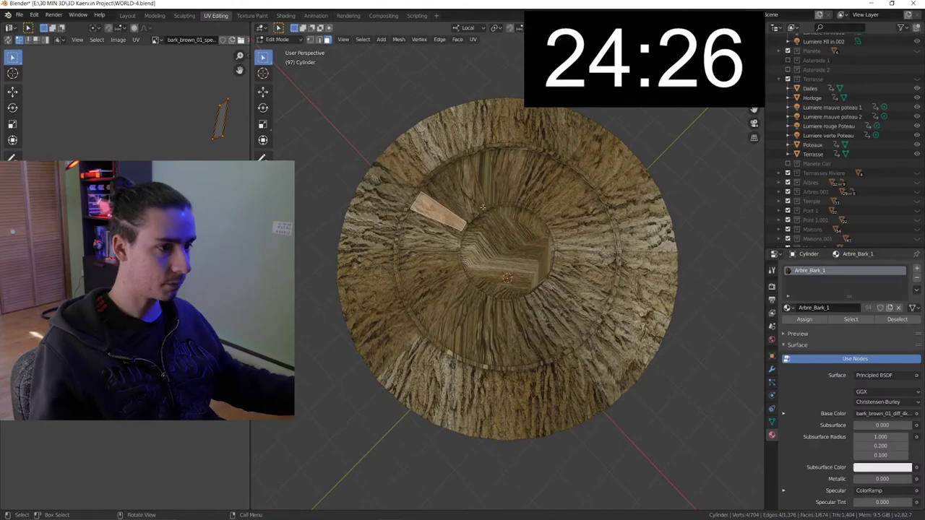
Select the tabletop's face ring and centre disc, then unwrap from the top view
drag(420, 221, 444, 304)
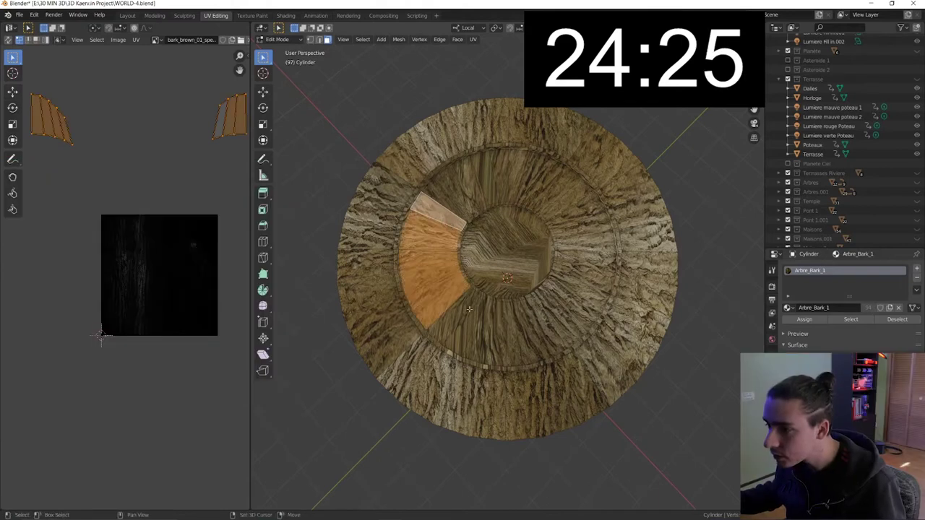
ctrl+click(534, 337)
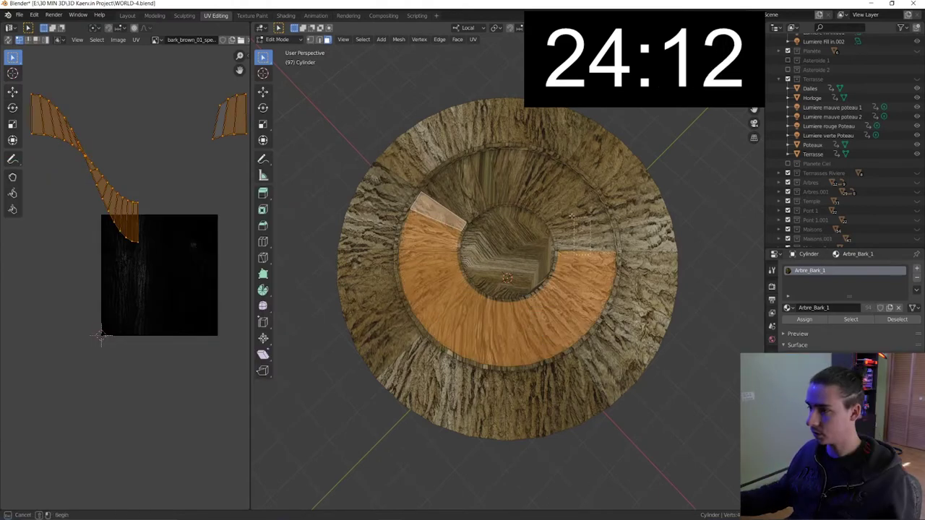
ctrl+click(582, 217)
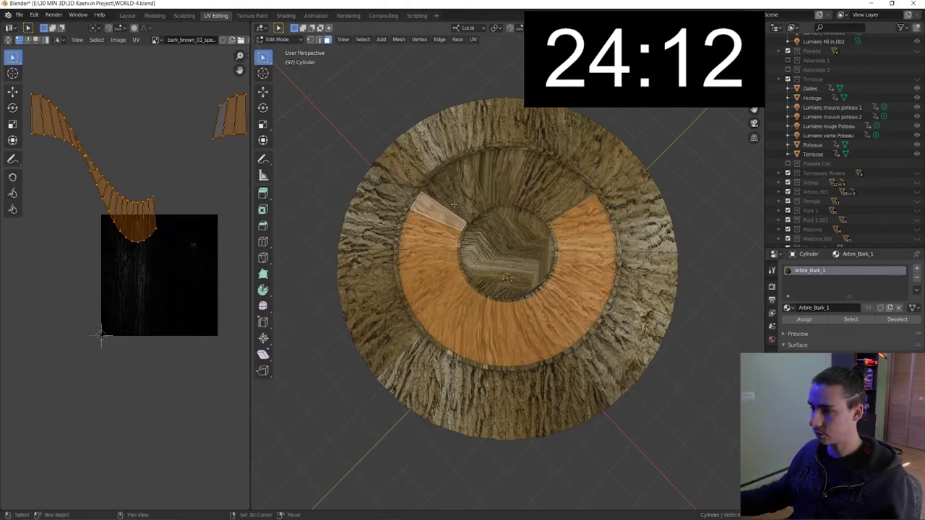
ctrl+click(463, 186)
shift+click(506, 249)
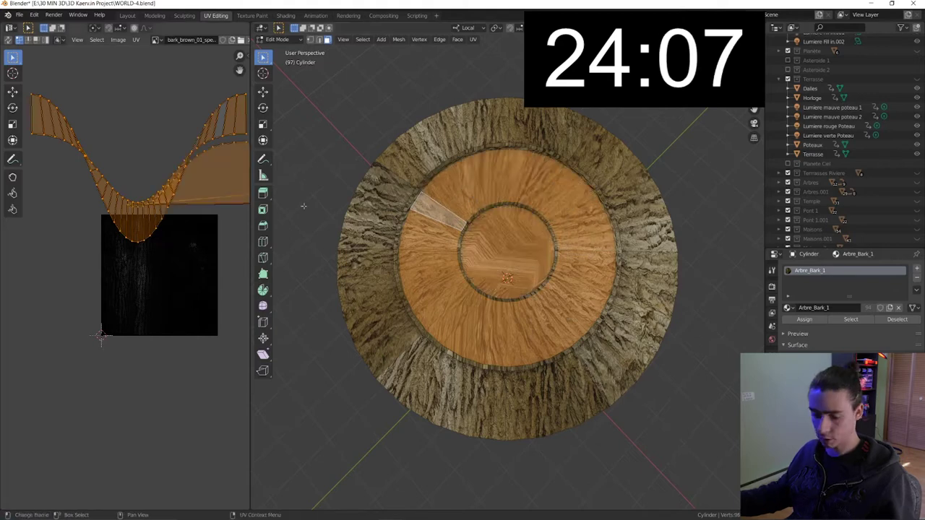
key(KP_7)
key(u)
click(570, 205)
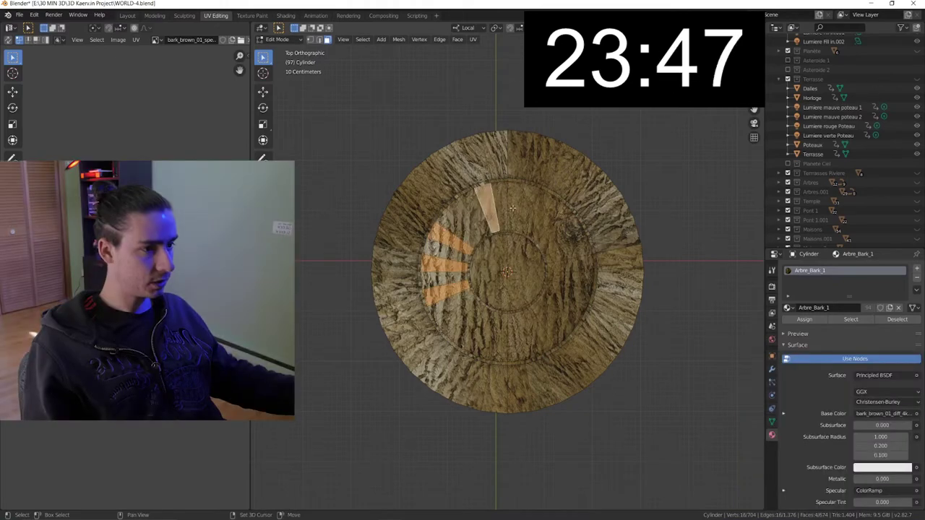
Add the remaining wedge faces and apply the glowing Lumiere_Mauve material
shift+click(519, 211)
shift+click(542, 217)
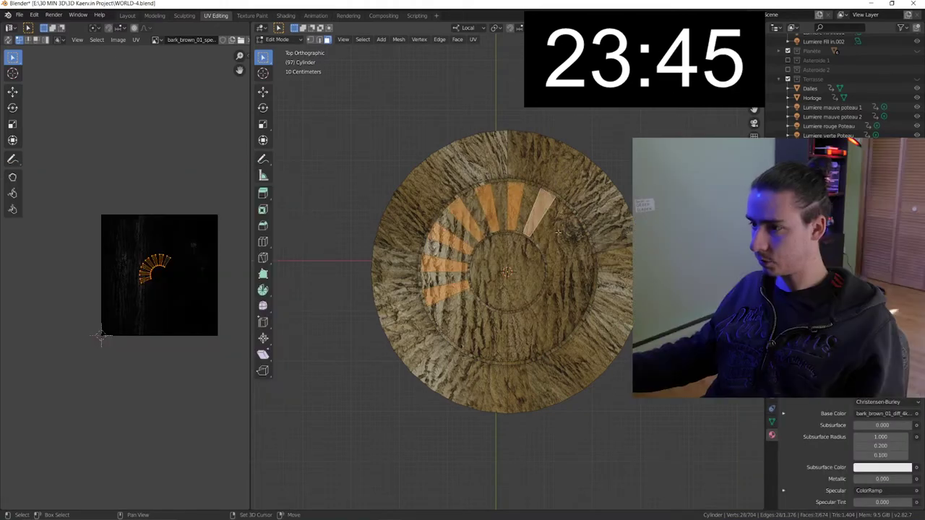
shift+click(571, 251)
shift+click(567, 302)
shift+click(525, 327)
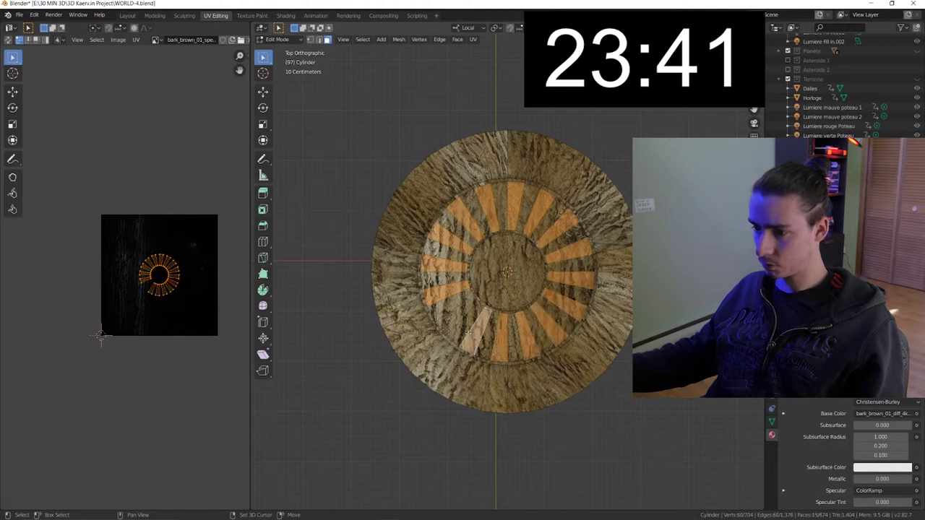
click(788, 308)
click(822, 328)
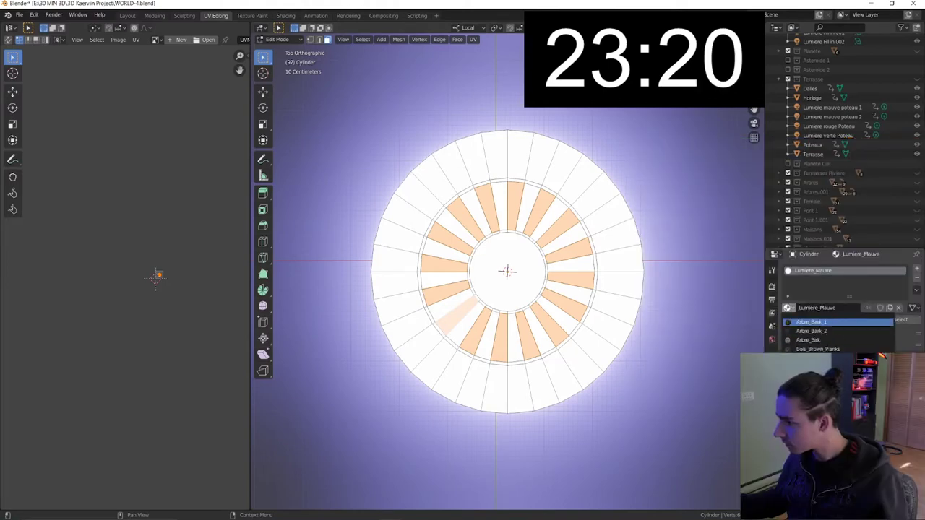
Keep Arbre_Bark_1 on the table, assign Lumiere_Mauve to the wedges, and select the outer rim
click(828, 324)
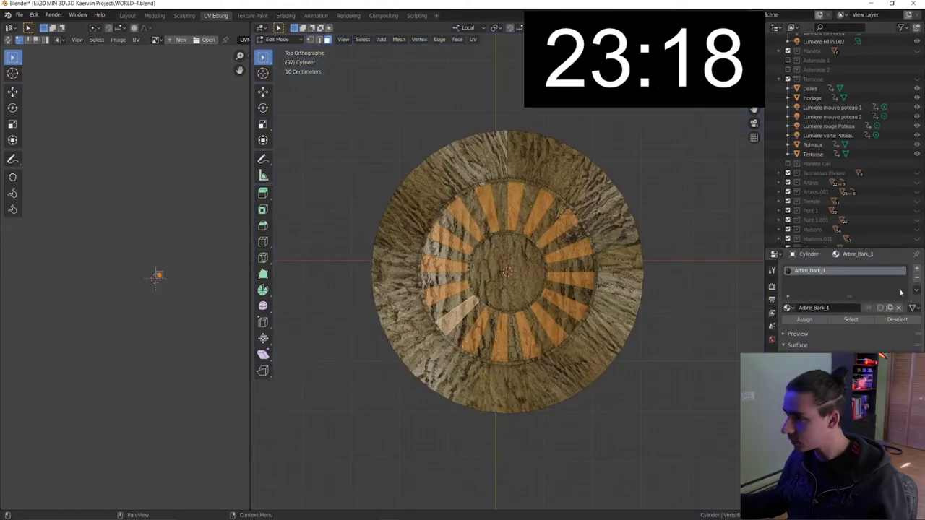
click(917, 270)
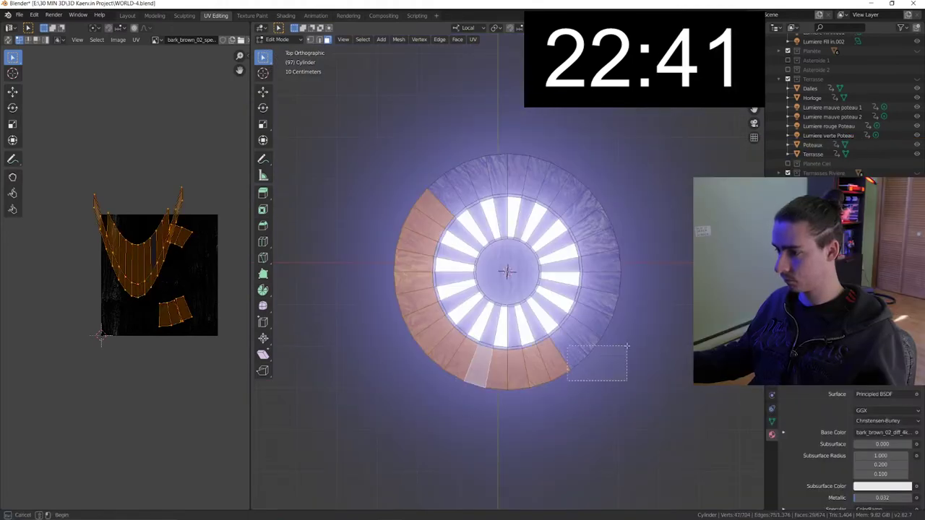
drag(627, 346, 601, 347)
drag(659, 260, 636, 136)
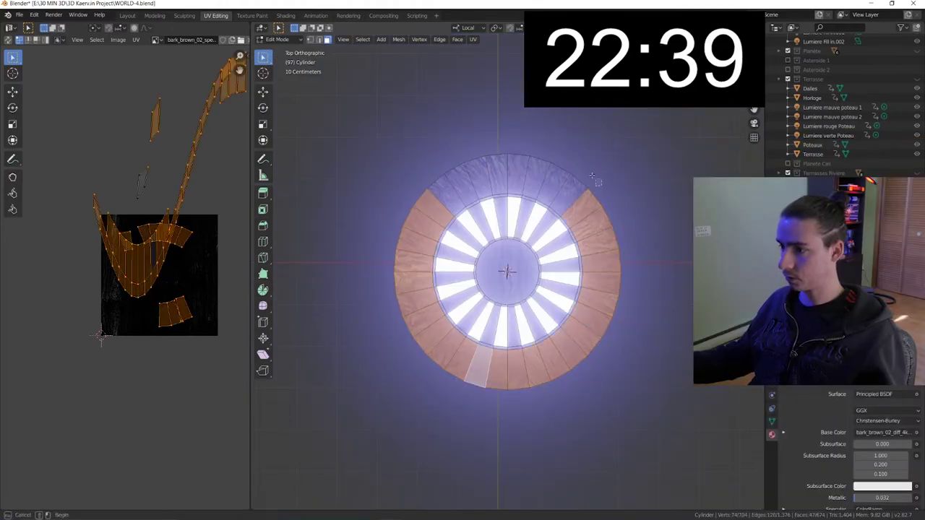
drag(592, 176, 476, 128)
drag(443, 168, 396, 191)
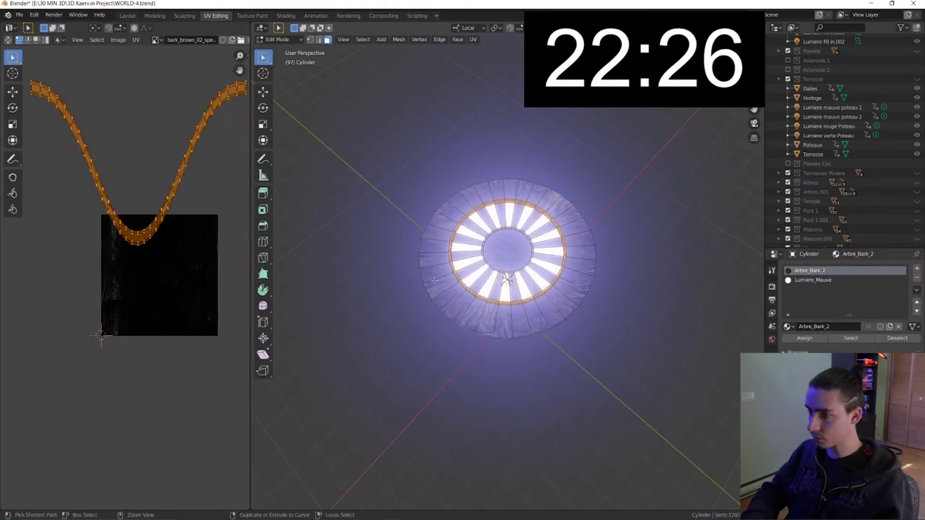
Add the pillar faces, give rim and pillar Arbre_Bark_2, and return to Object Mode
middle_drag(434, 280, 512, 251)
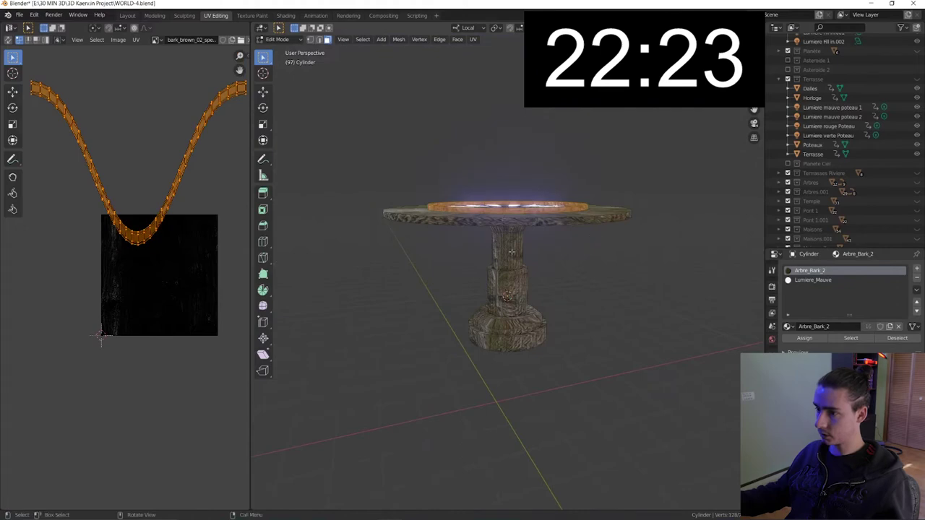
drag(458, 243, 559, 245)
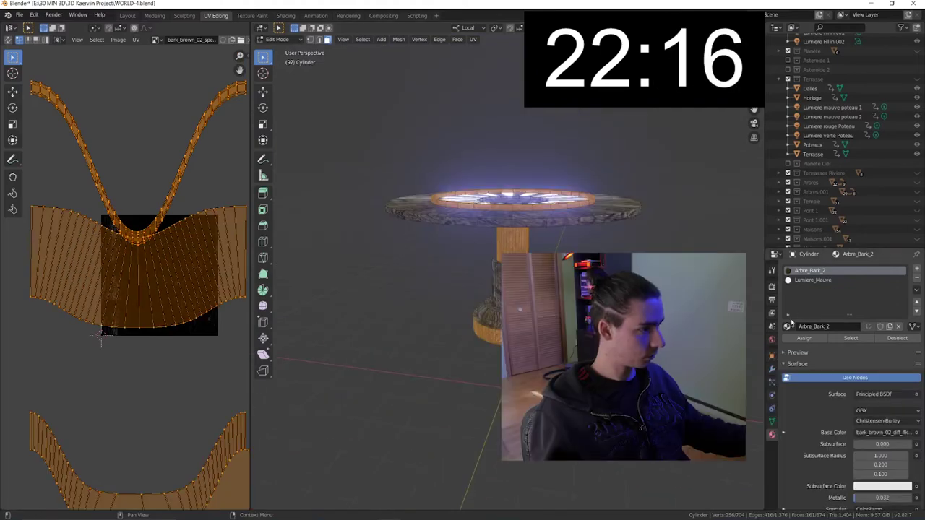
click(788, 326)
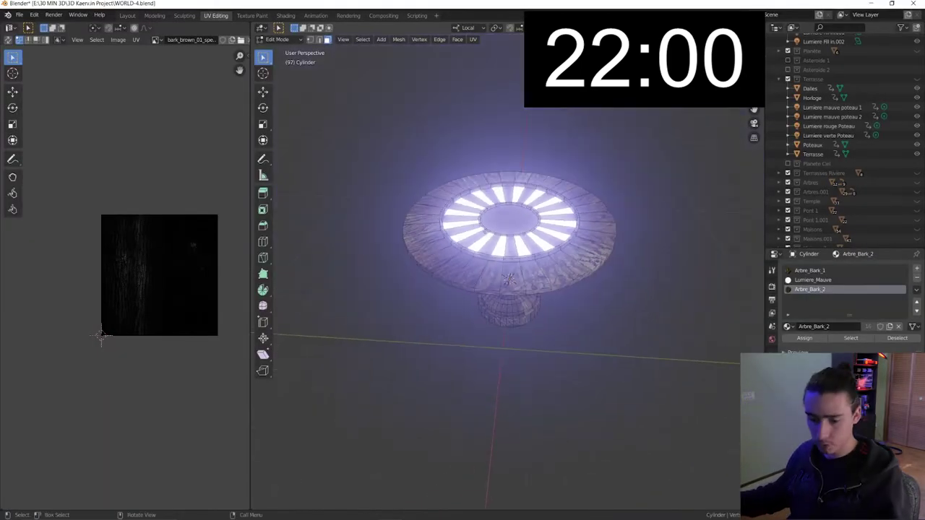
key(Tab)
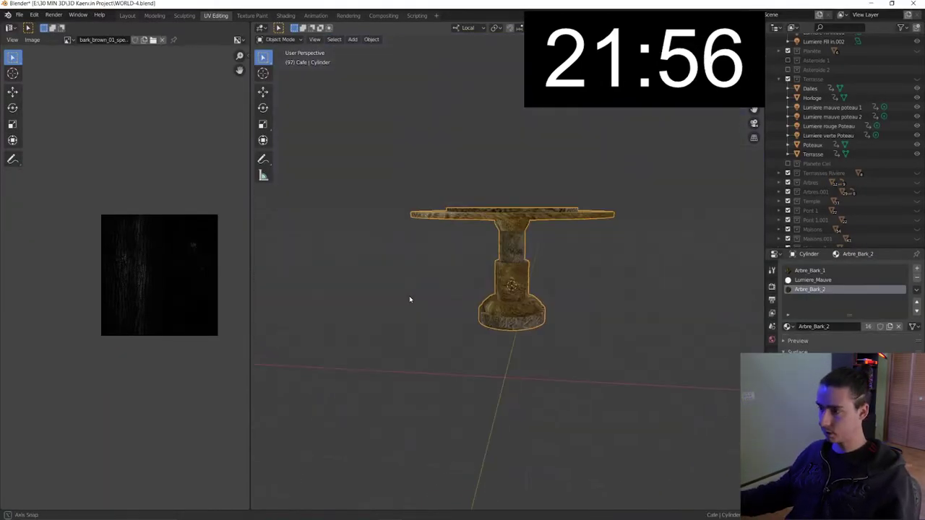
mouse_move(429, 310)
middle_down()
mouse_move(462, 313)
mouse_move(454, 293)
middle_up()
middle_drag(413, 270, 473, 280)
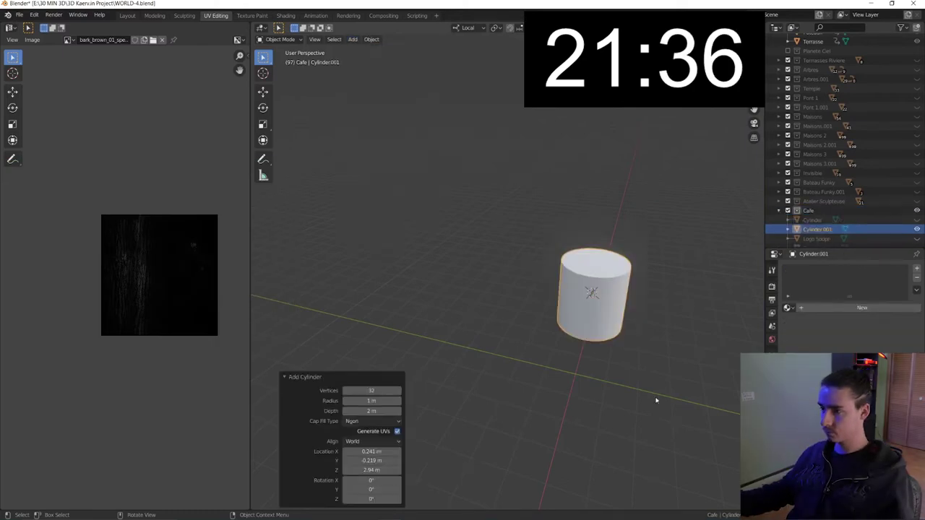
Taper the thin cylinder into a leg and duplicate it 1 m apart into four square-set legs
key(Tab)
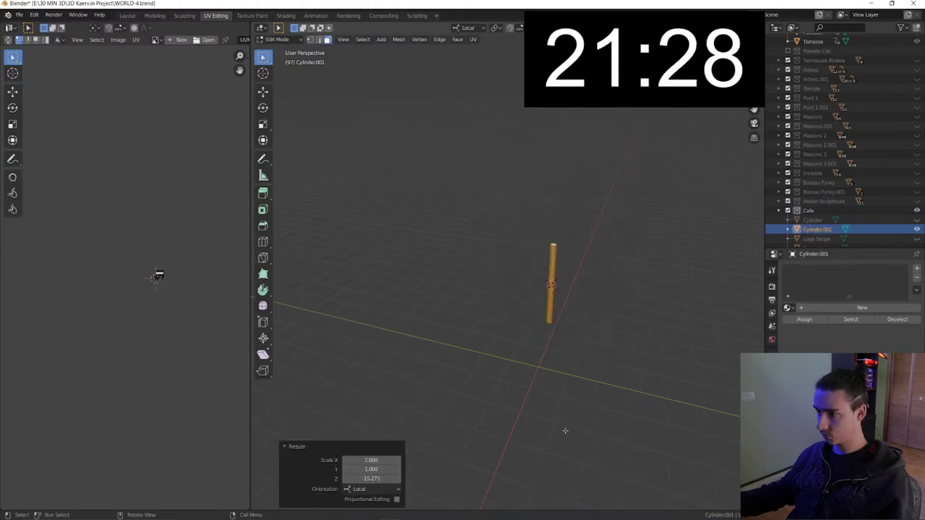
middle_drag(590, 357, 545, 340)
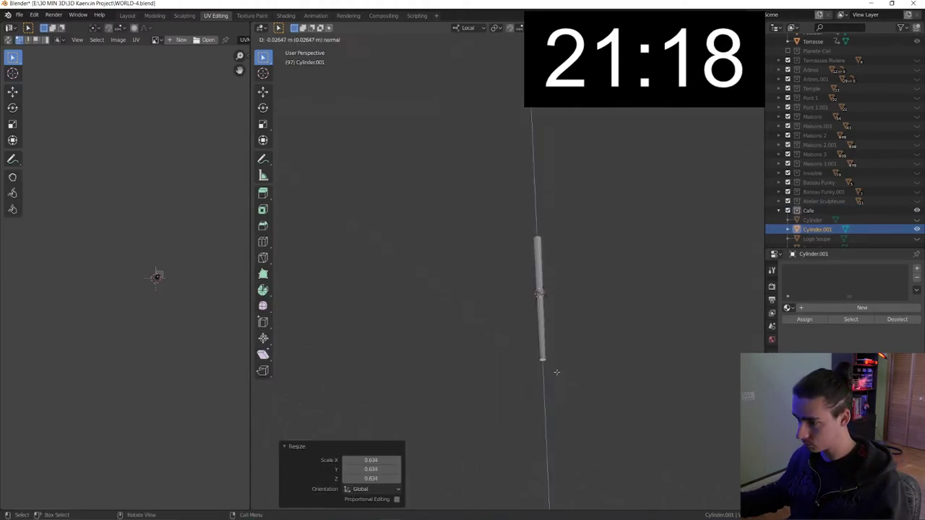
key(e)
key(s)
click(561, 374)
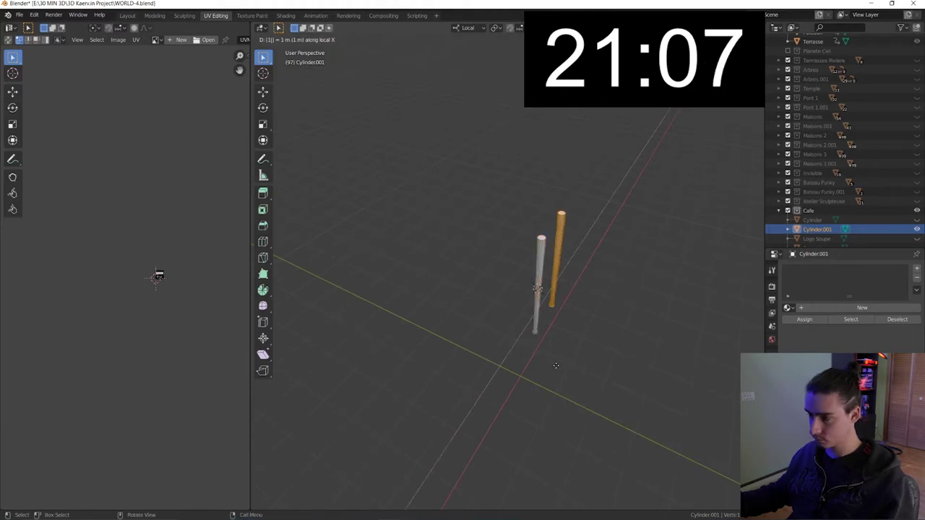
key(Return)
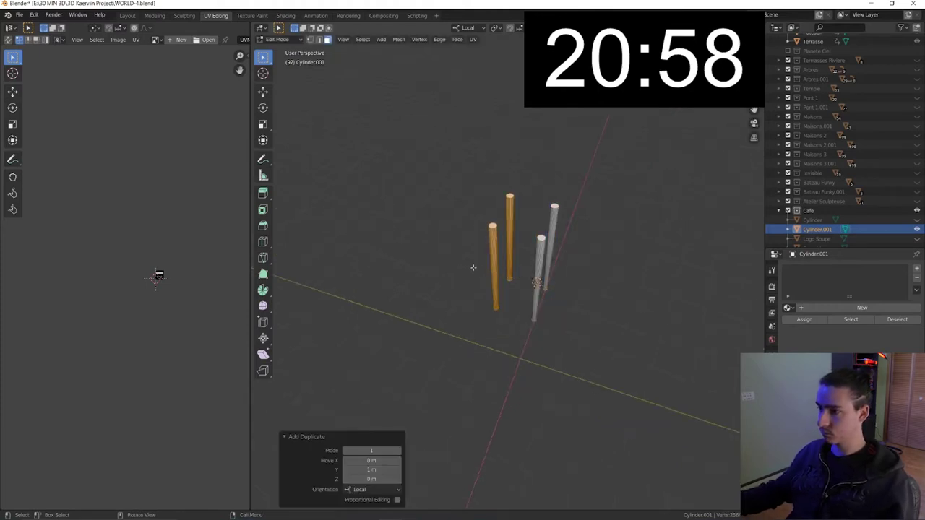
middle_drag(474, 267, 493, 270)
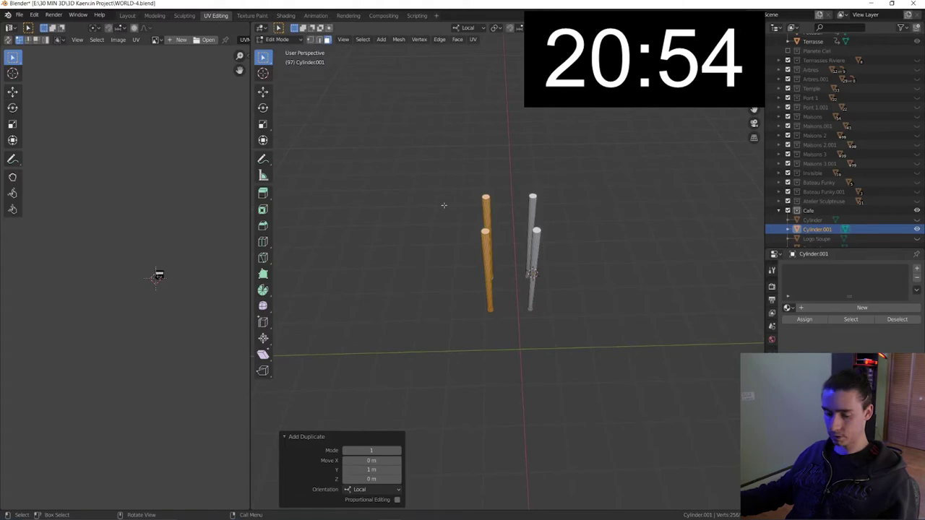
key(alt+a)
click(382, 39)
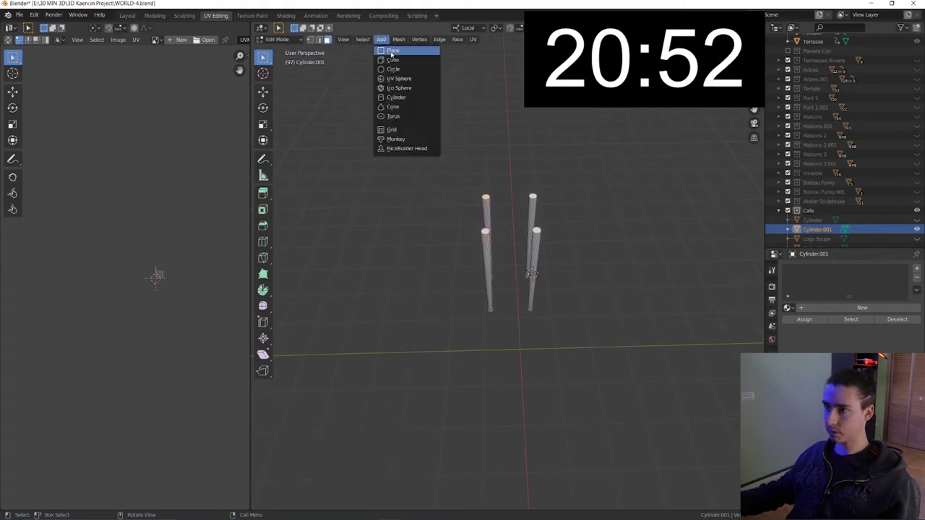
Add a cylinder, flatten it into a seat disc, and move it onto the legs
click(396, 97)
key(g)
click(555, 352)
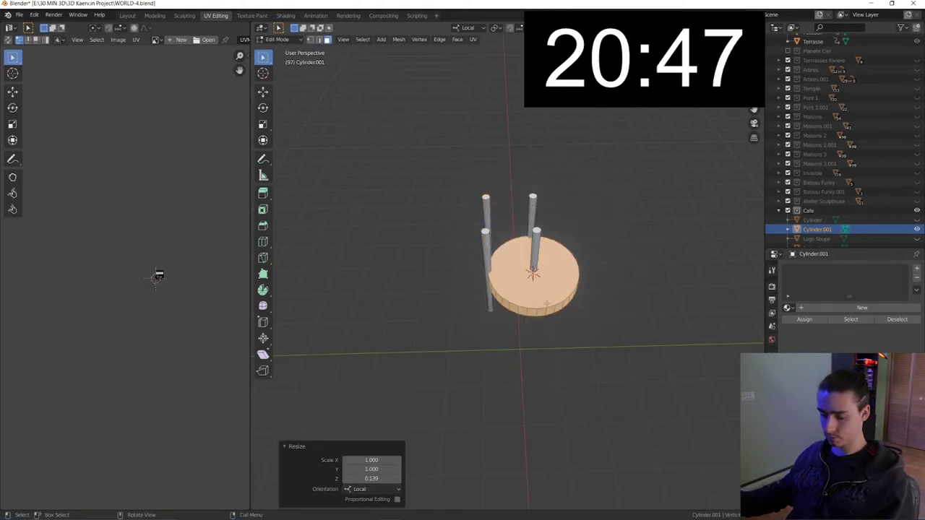
middle_drag(554, 352, 542, 266)
key(g)
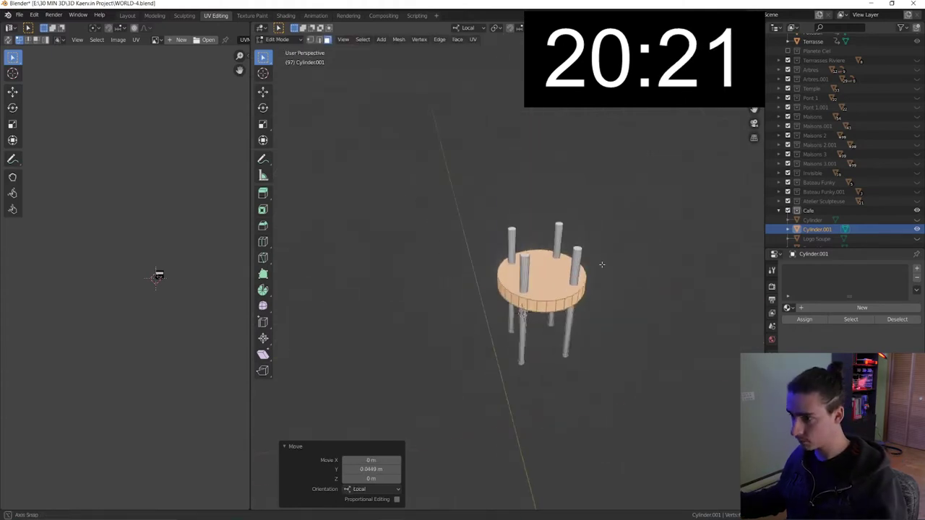
middle_drag(601, 265, 606, 233)
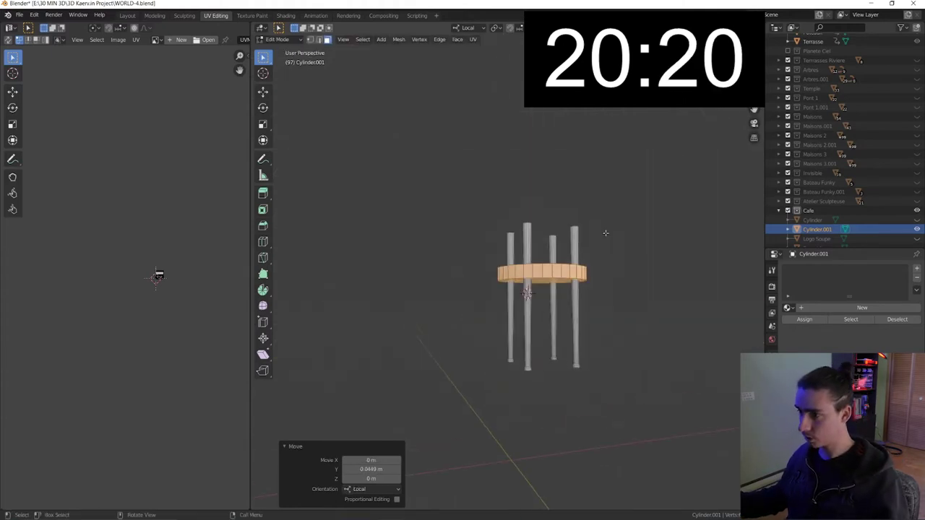
middle_drag(603, 271, 601, 265)
Extrude the seat's top face twice to form a raised rim
key(e)
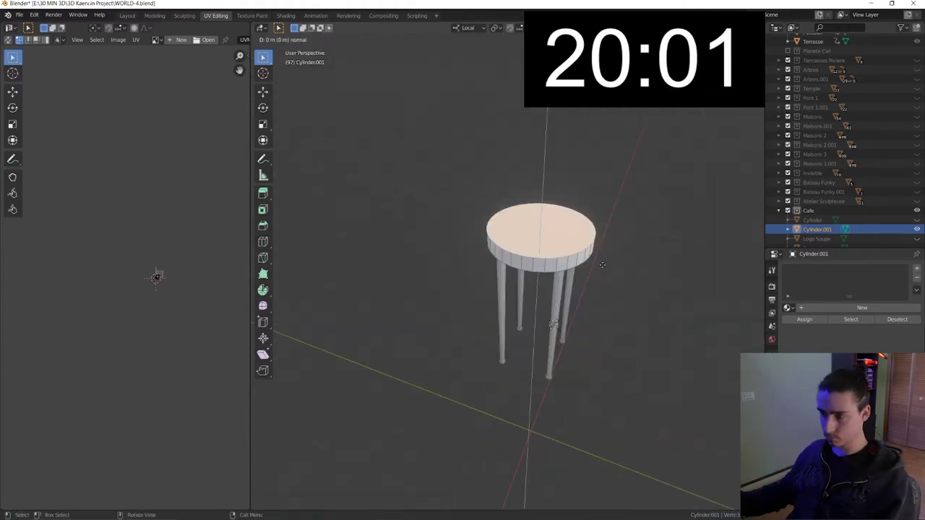
click(599, 262)
key(e)
click(598, 256)
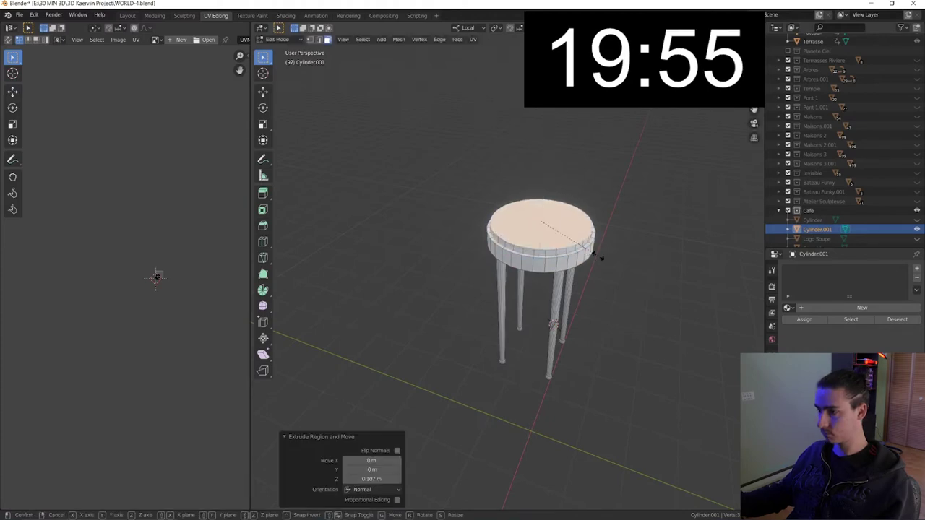
Scale the seat top, extrude a tall backrest from the rear, and widen its top
key(s)
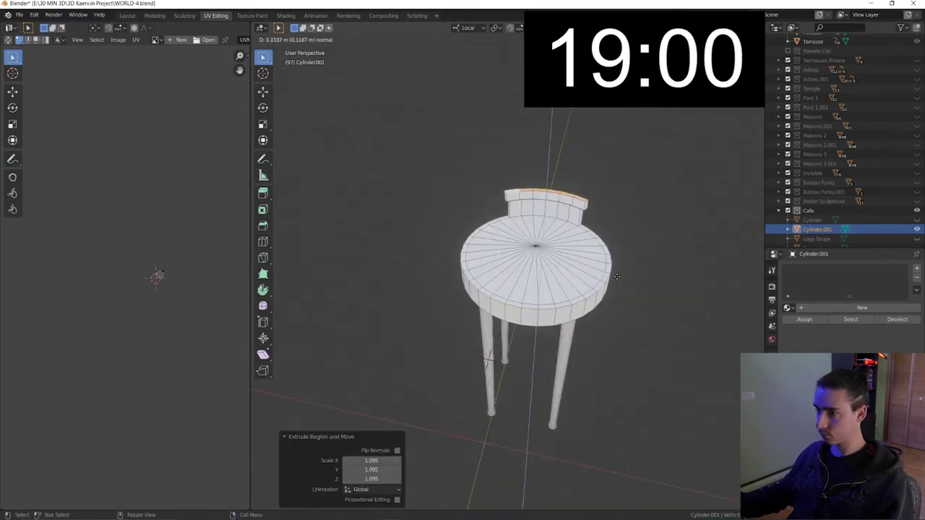
key(e)
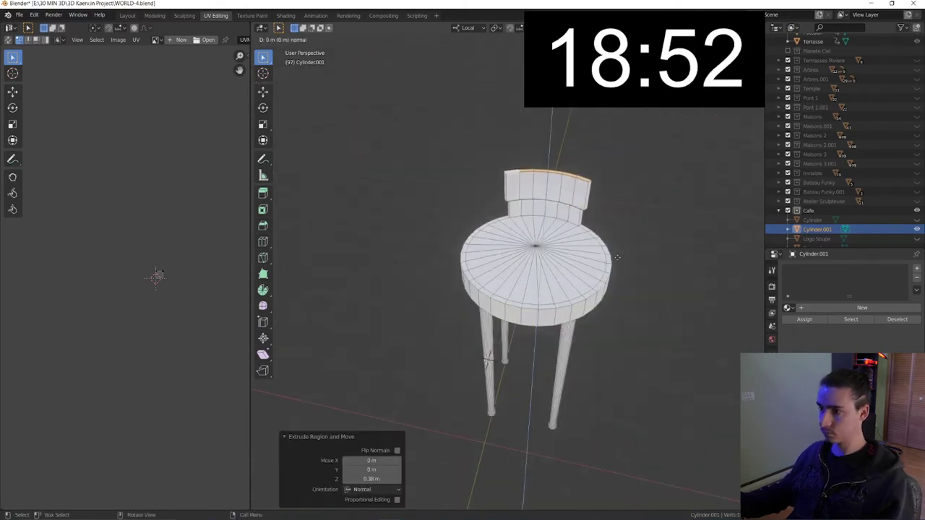
click(618, 129)
key(s)
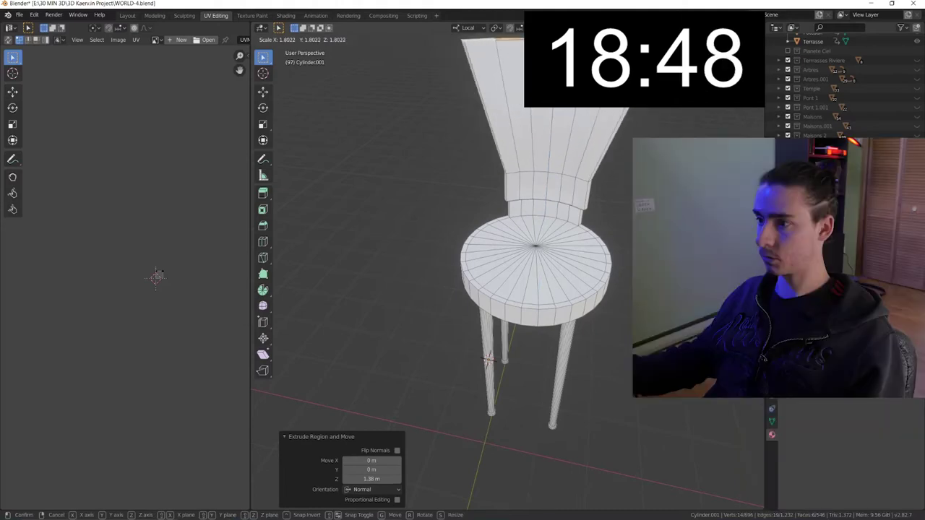
click(572, 240)
middle_drag(549, 217, 571, 240)
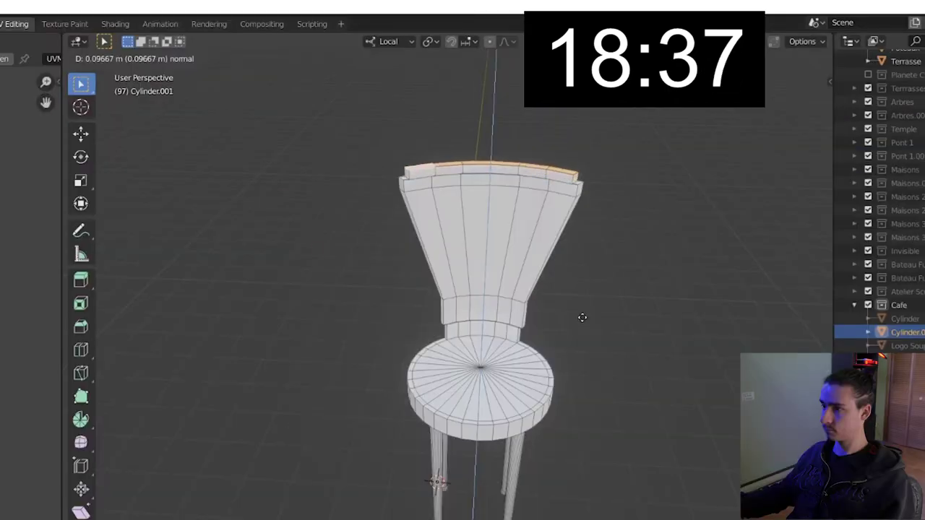
click(568, 241)
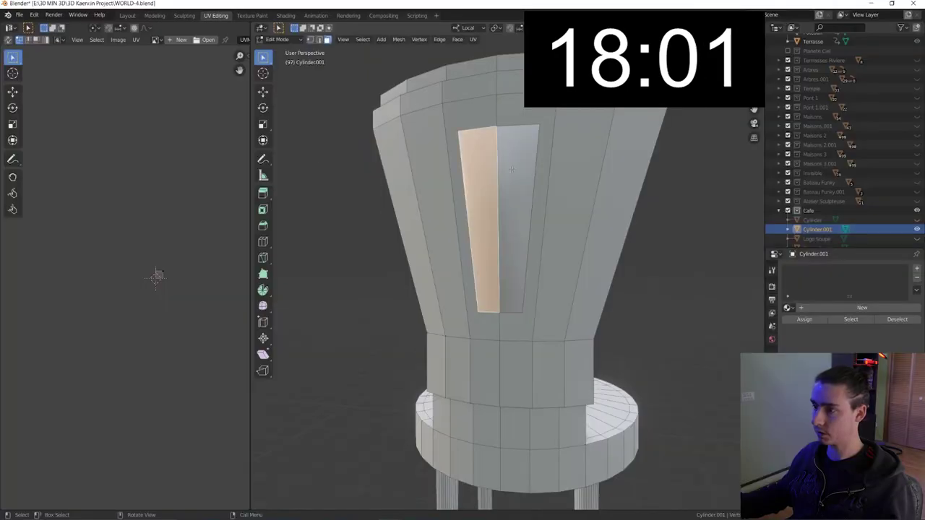
Delete the inner backrest strips to open a tall tapered hole through its centre
right_click(514, 172)
click(492, 236)
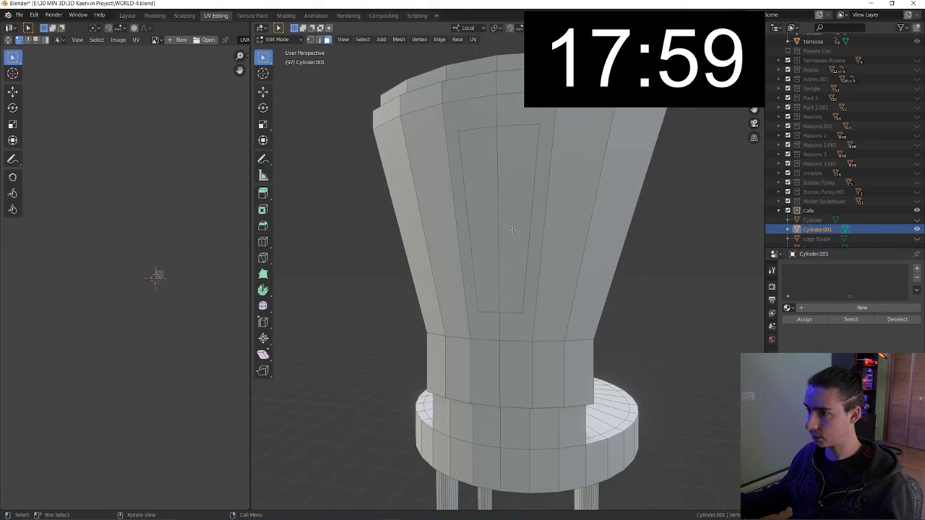
click(516, 211)
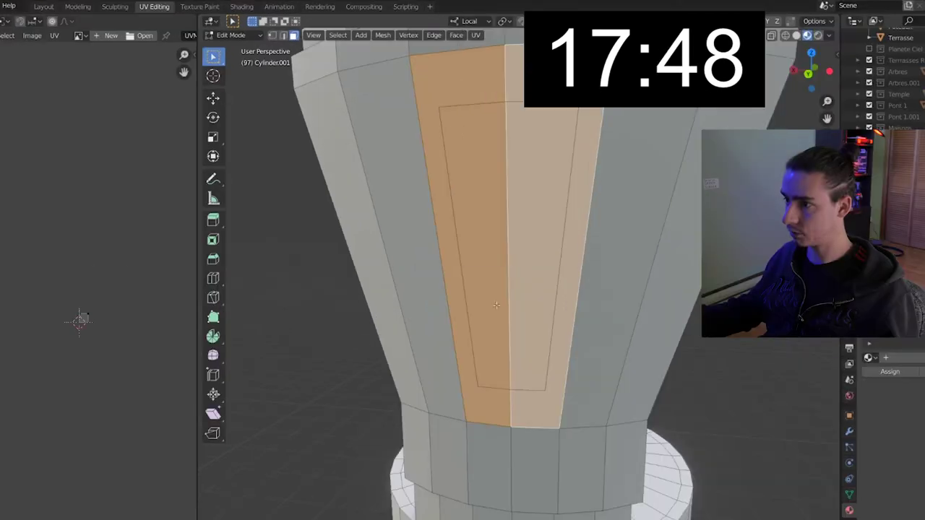
right_click(530, 137)
click(502, 254)
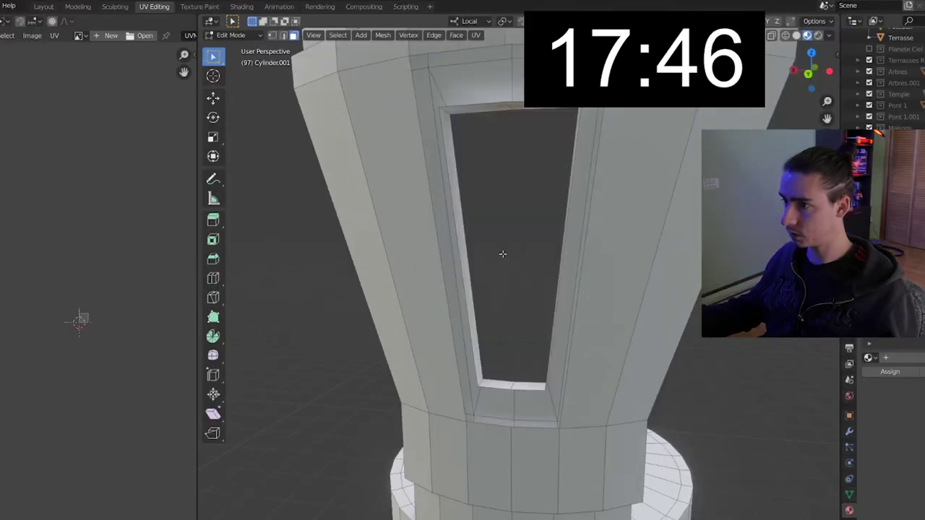
mouse_move(502, 253)
middle_down()
mouse_move(469, 130)
mouse_move(463, 148)
middle_up()
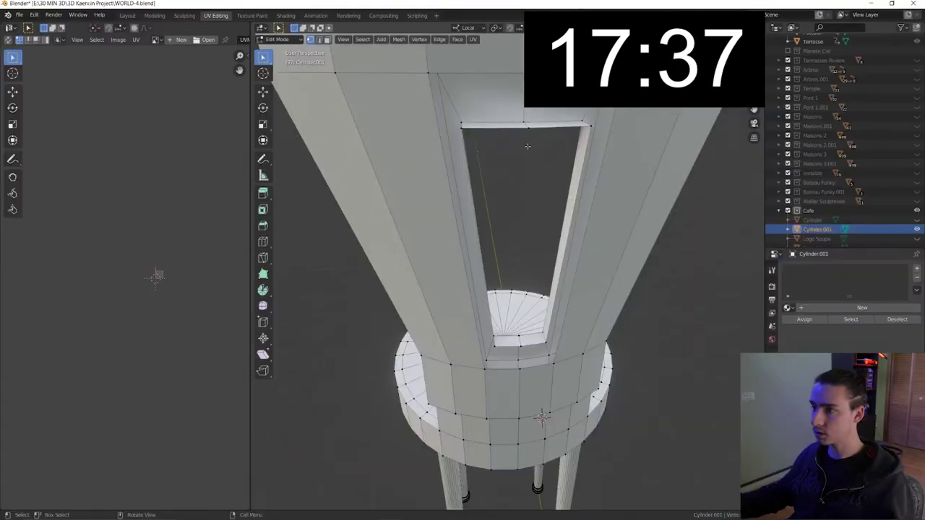
middle_drag(499, 217, 498, 126)
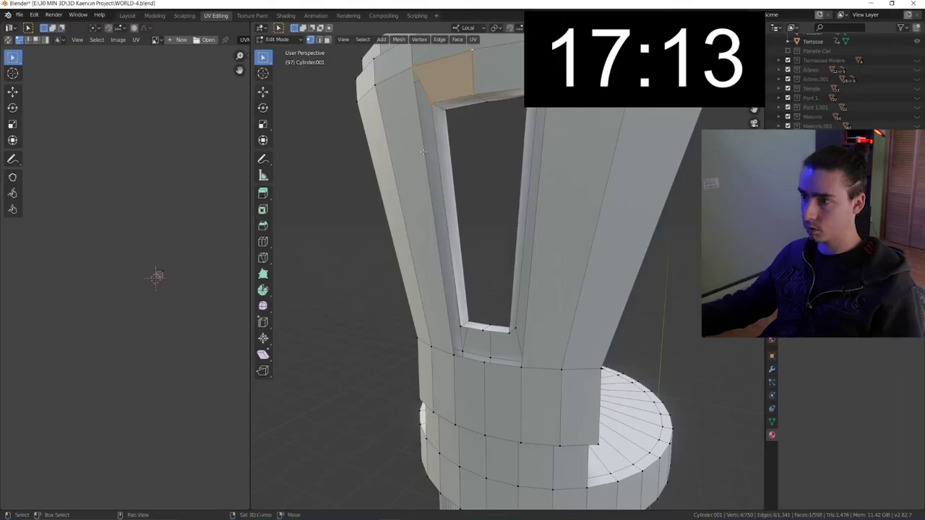
click(537, 145)
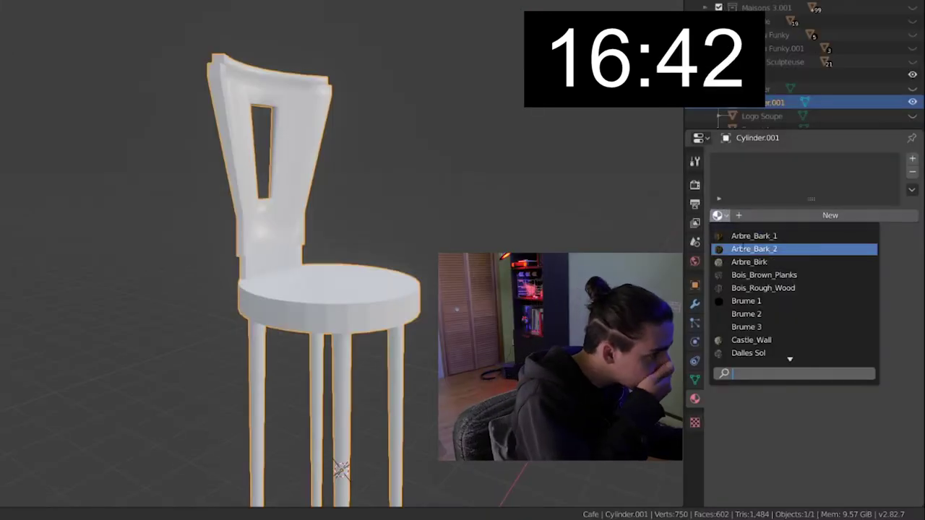
Apply the Arbre_Bark_2 bark material to the whole chair and inspect the texture in Object Mode
key(Return)
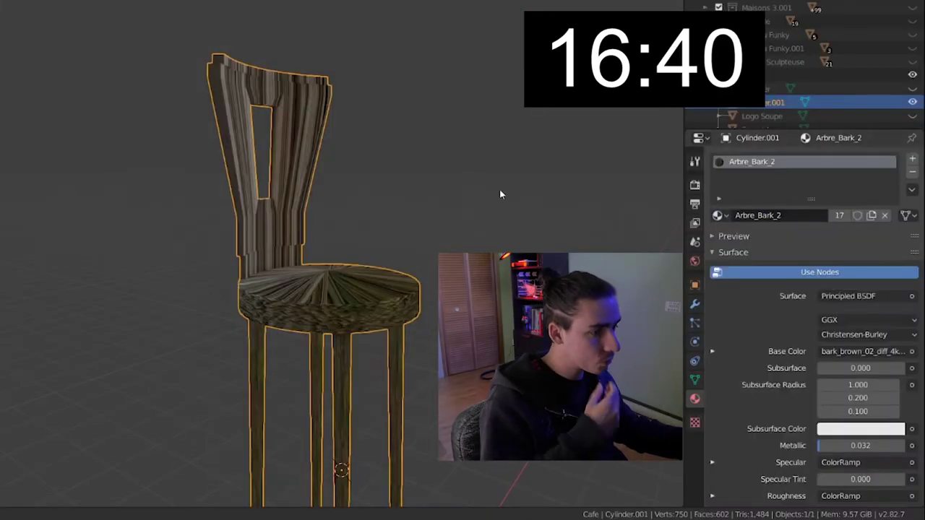
scroll(345, 161, down, 3)
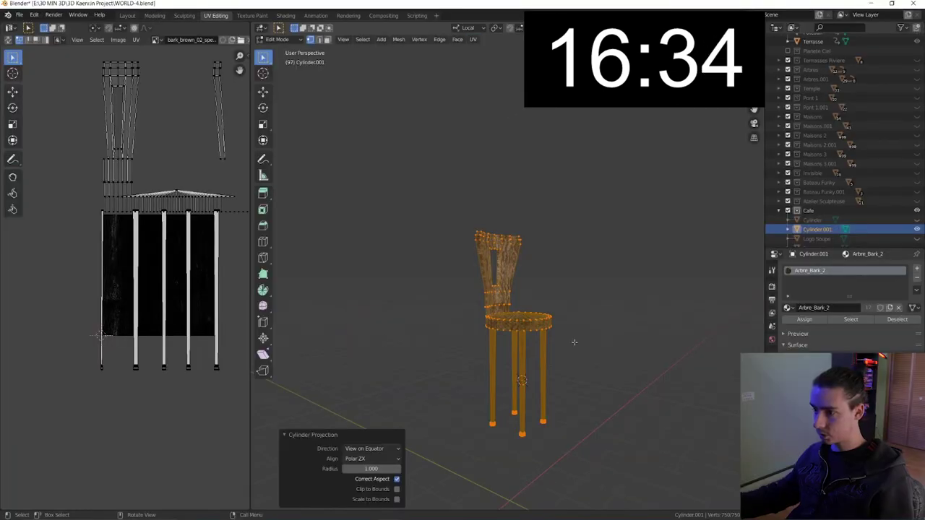
key(Tab)
mouse_move(572, 345)
middle_down()
mouse_move(523, 407)
mouse_move(510, 358)
middle_up()
scroll(509, 358, up, 5)
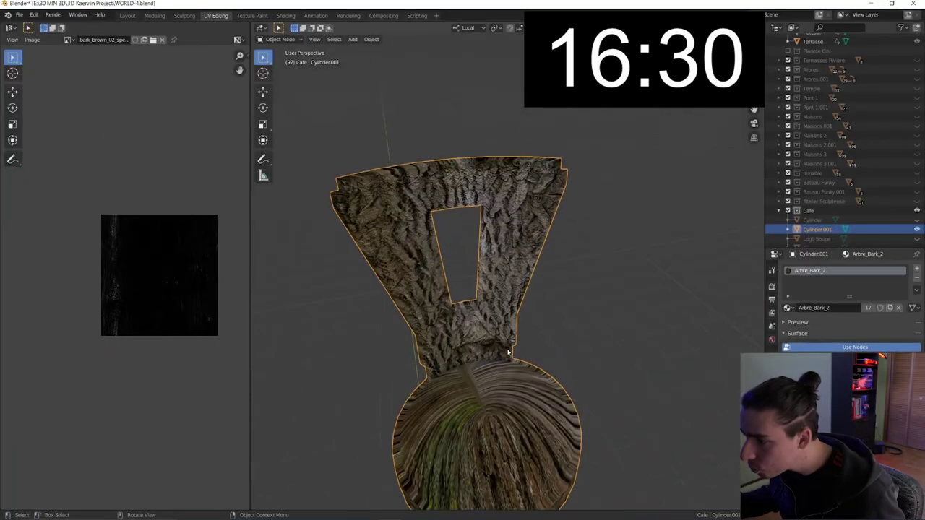
scroll(501, 365, down, 4)
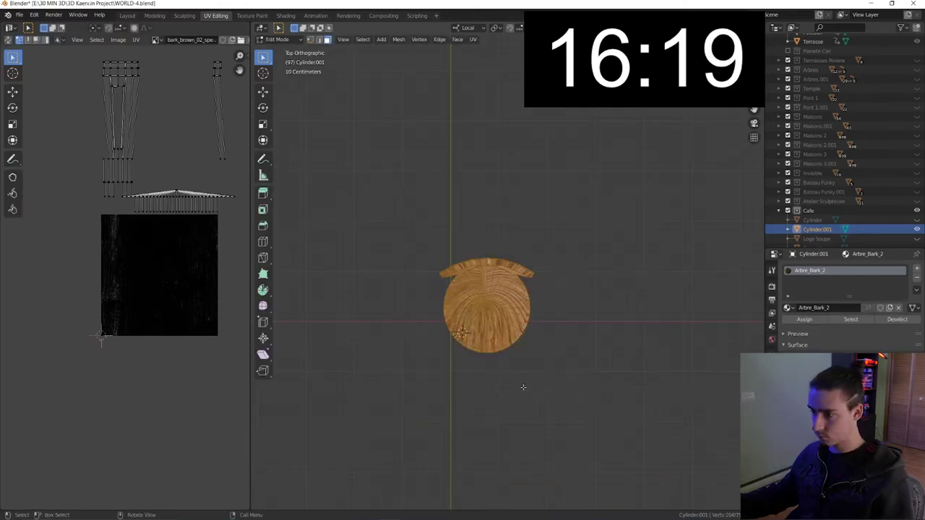
mouse_move(522, 387)
middle_down()
mouse_move(545, 232)
mouse_move(538, 303)
middle_up()
key(KP_7)
Box-select all of the chair's seat faces from the top view
key(alt+a)
drag(539, 289, 425, 336)
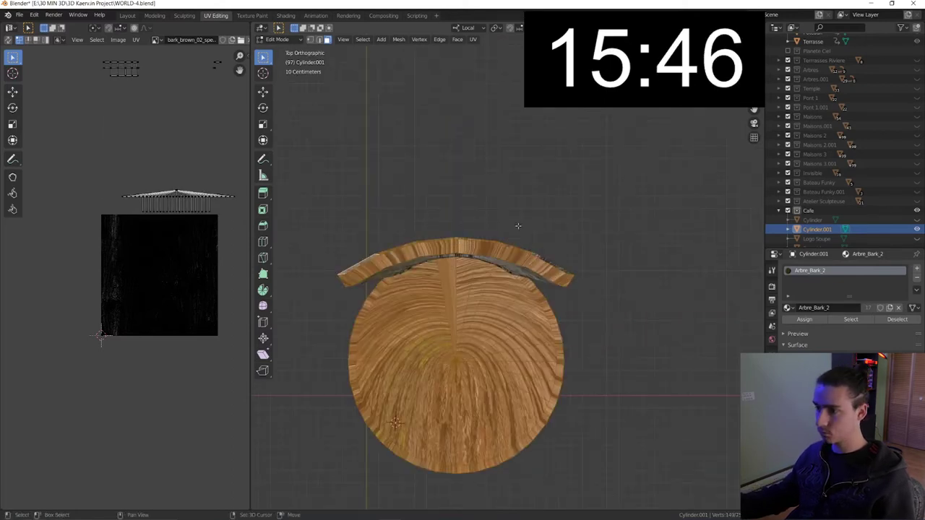
drag(535, 264, 624, 244)
mouse_move(506, 275)
middle_down()
mouse_move(466, 261)
mouse_move(572, 225)
middle_up()
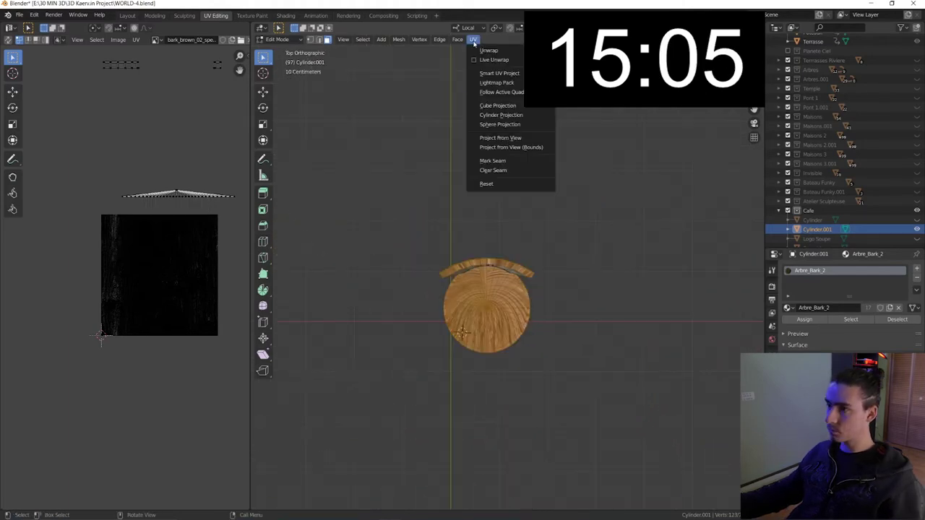
Project the seat UVs from view, scale them up, and add a Cuir Rouge material slot
click(512, 139)
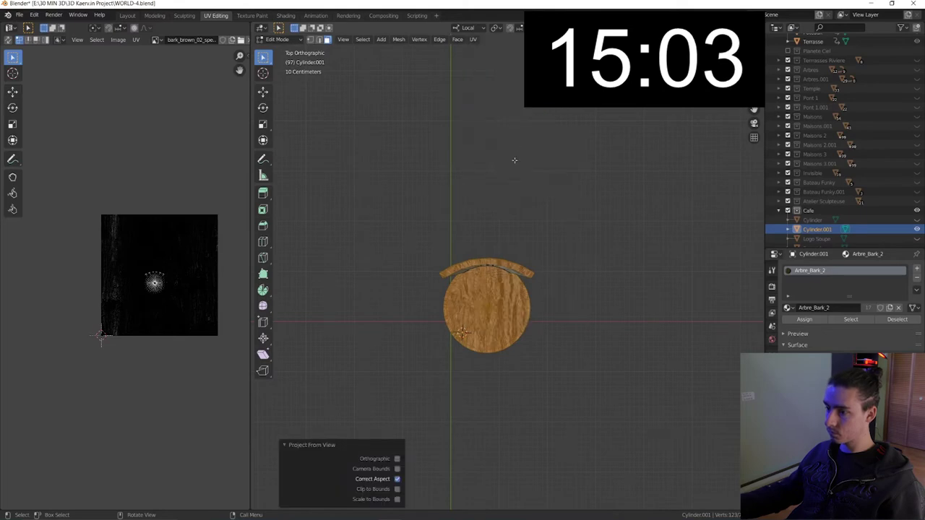
key(s)
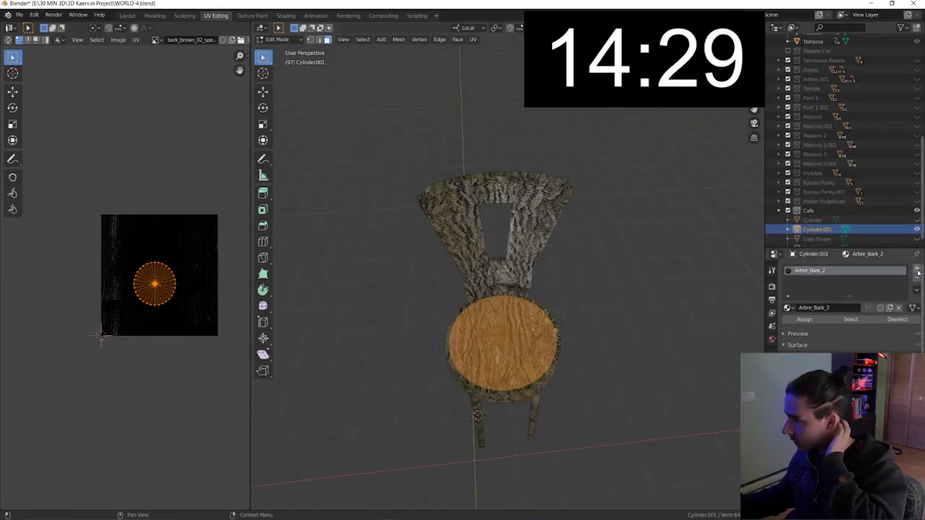
click(917, 268)
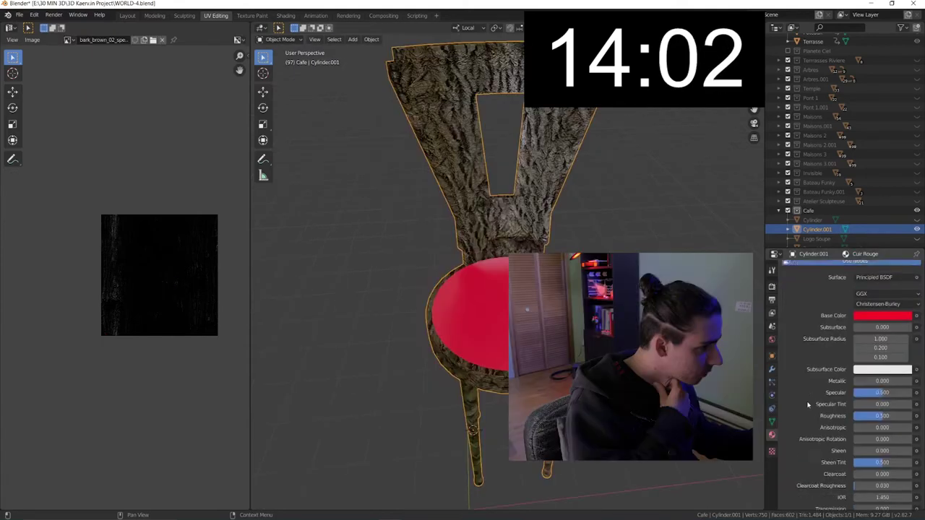
Raise Cuir Rouge specular to about 0.3, roughness to 1, and shift its colour to magenta-pink
scroll(808, 405, down, 2)
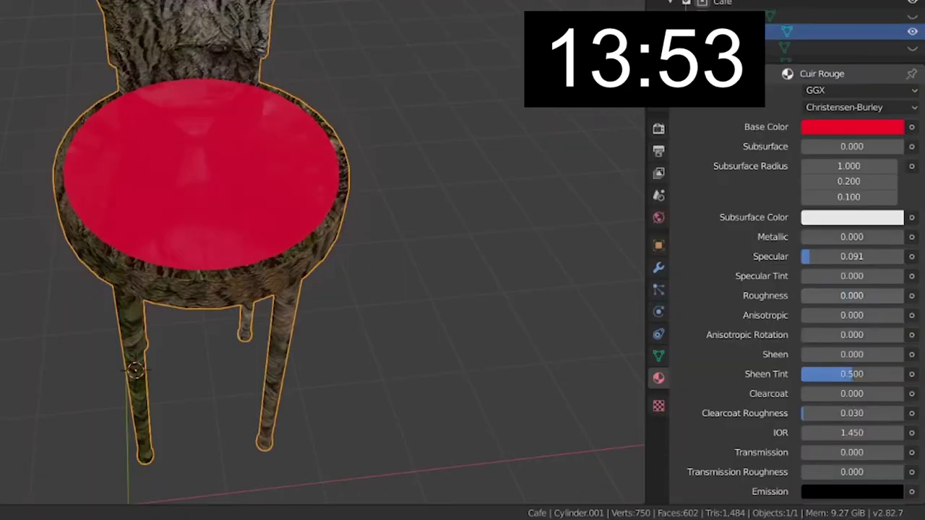
drag(832, 256, 853, 256)
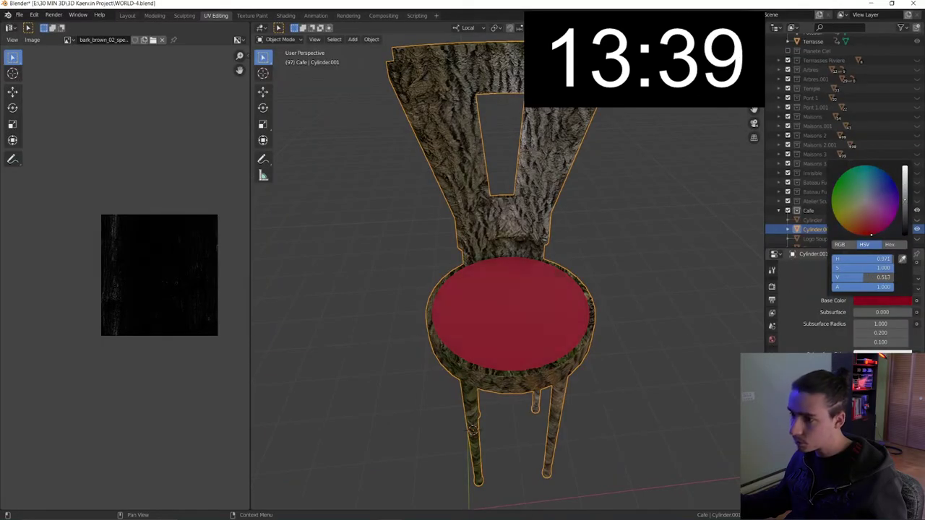
drag(864, 278, 872, 278)
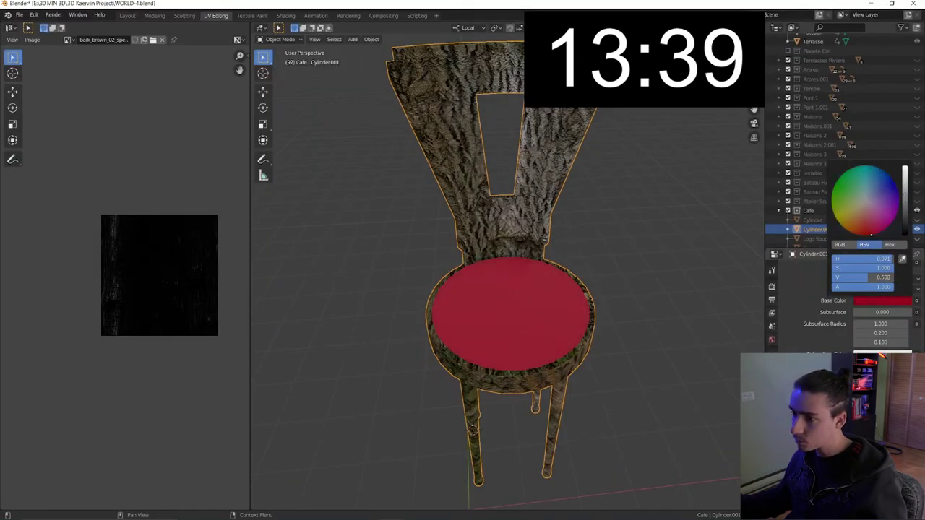
middle_drag(566, 322, 512, 320)
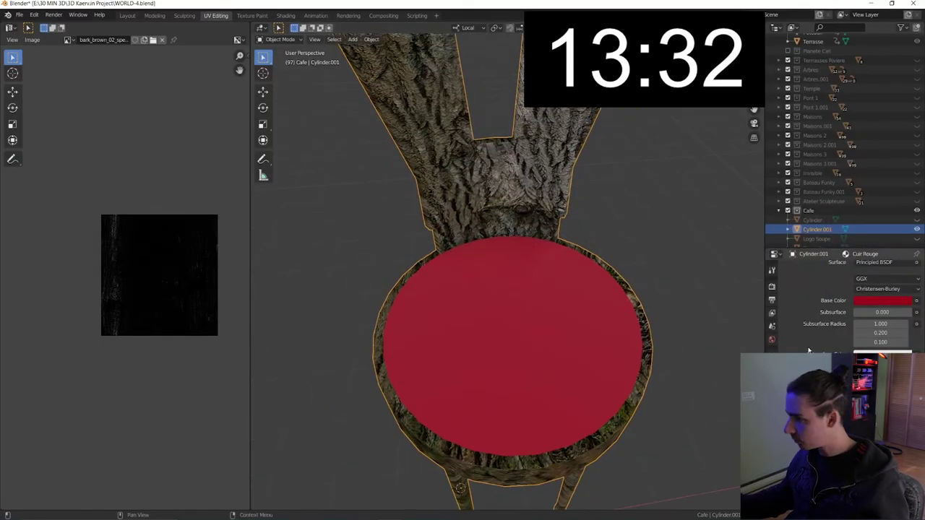
scroll(813, 351, down, 3)
scroll(813, 351, down, 3)
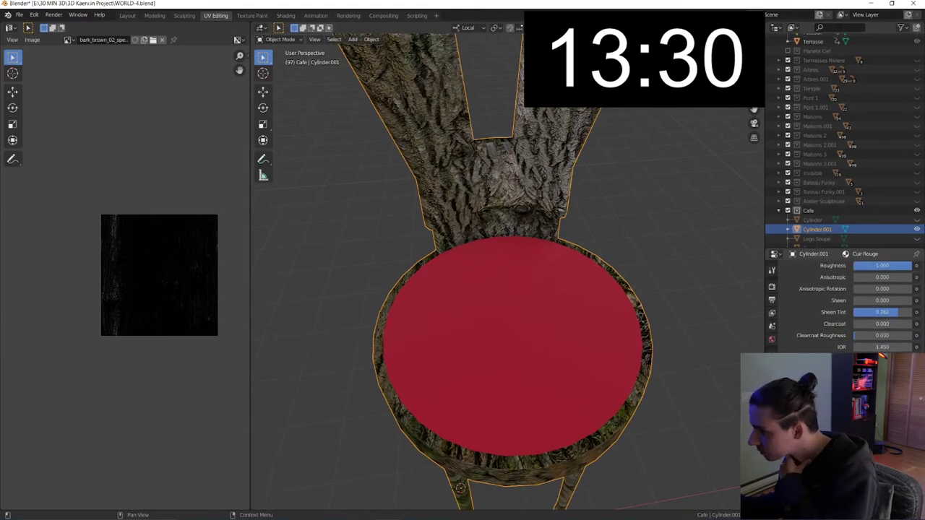
scroll(533, 394, down, 2)
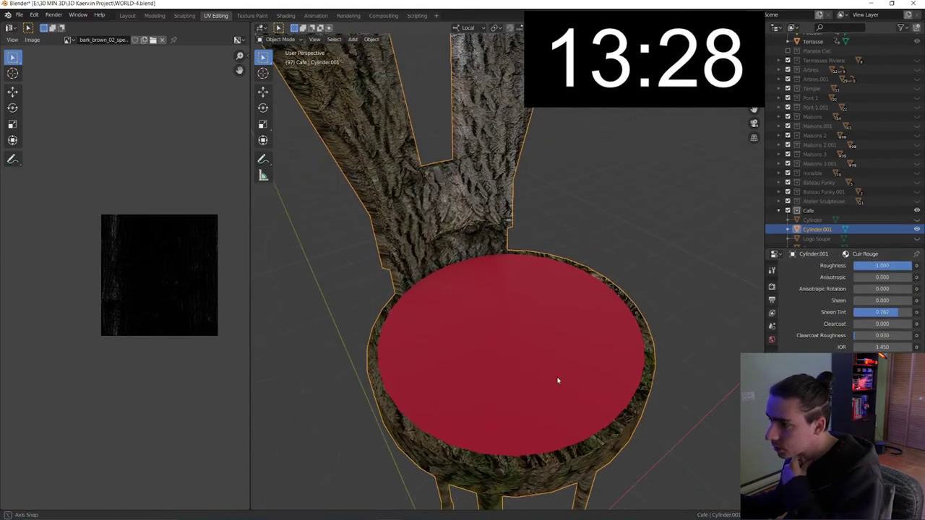
Orbit around the chair to review the pink seat from the side and front
mouse_move(551, 386)
middle_down()
mouse_move(541, 359)
mouse_move(502, 392)
middle_up()
middle_drag(567, 301, 565, 280)
scroll(564, 280, up, 2)
scroll(549, 281, up, 1)
mouse_move(534, 182)
middle_down()
mouse_move(517, 209)
mouse_move(439, 189)
middle_up()
scroll(499, 213, up, 1)
key(Tab)
Give the strip inside the backrest opening a new slot with the glowing Lumiere_Cyan material
key(alt+a)
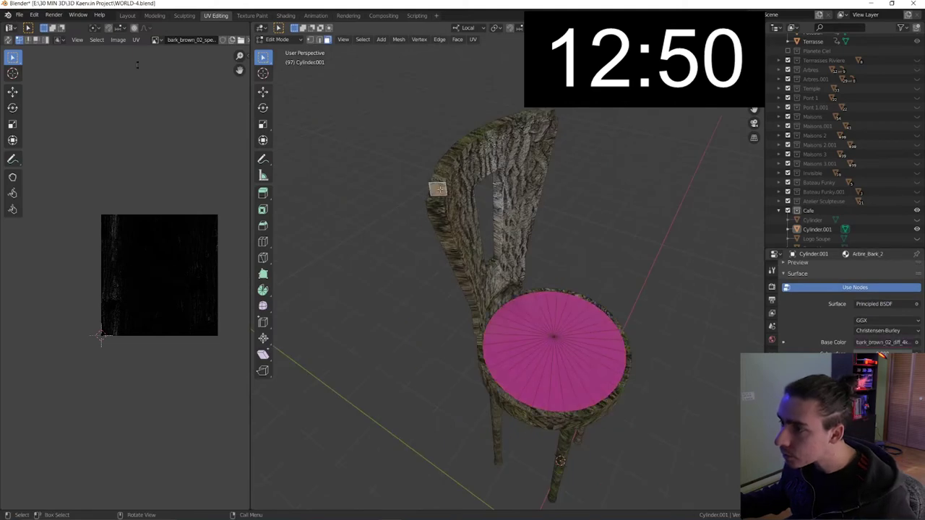
middle_drag(540, 169, 445, 165)
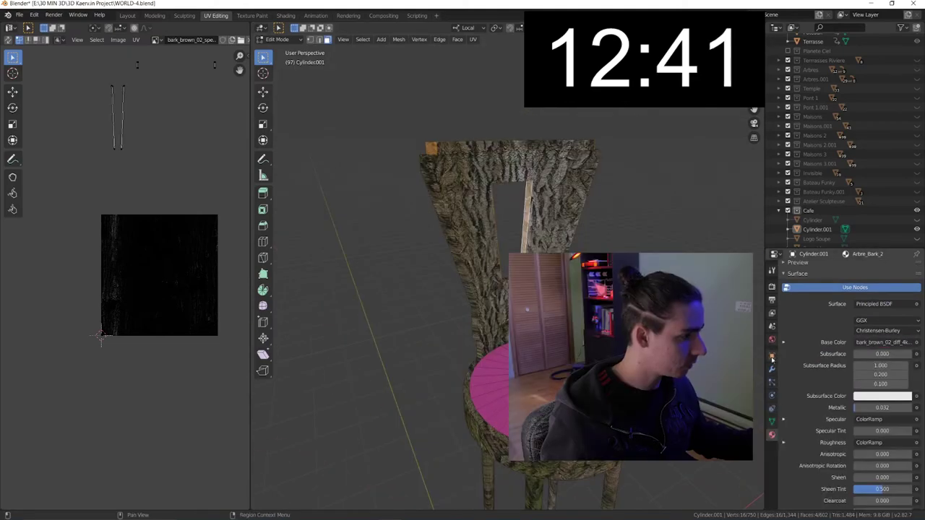
scroll(860, 303, up, 2)
scroll(870, 287, up, 2)
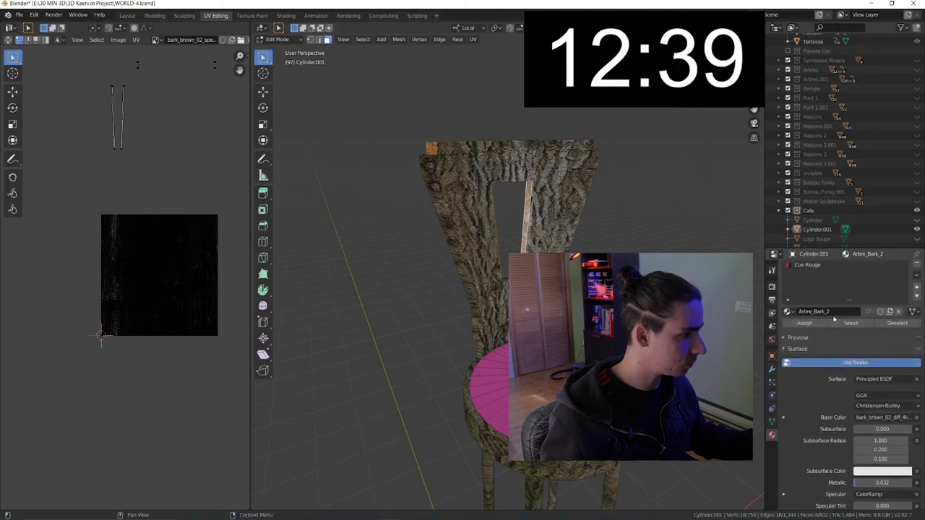
click(917, 270)
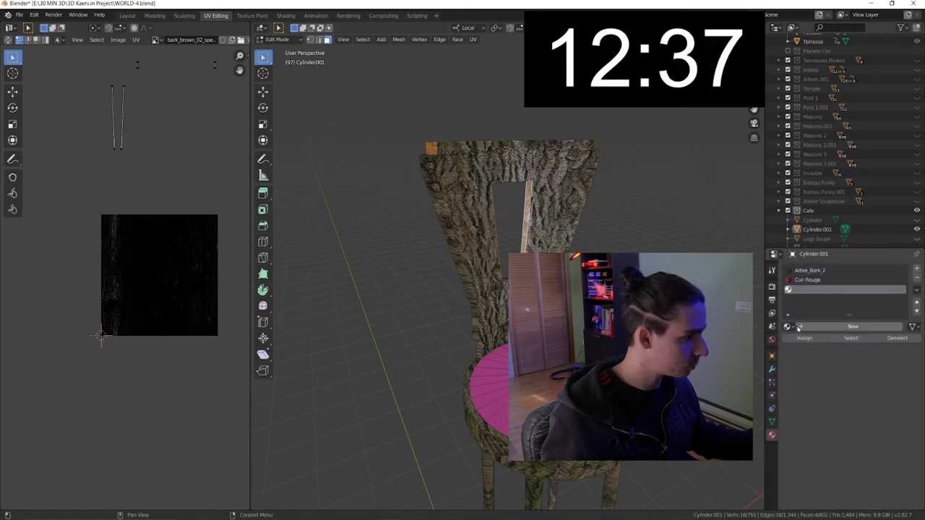
click(795, 327)
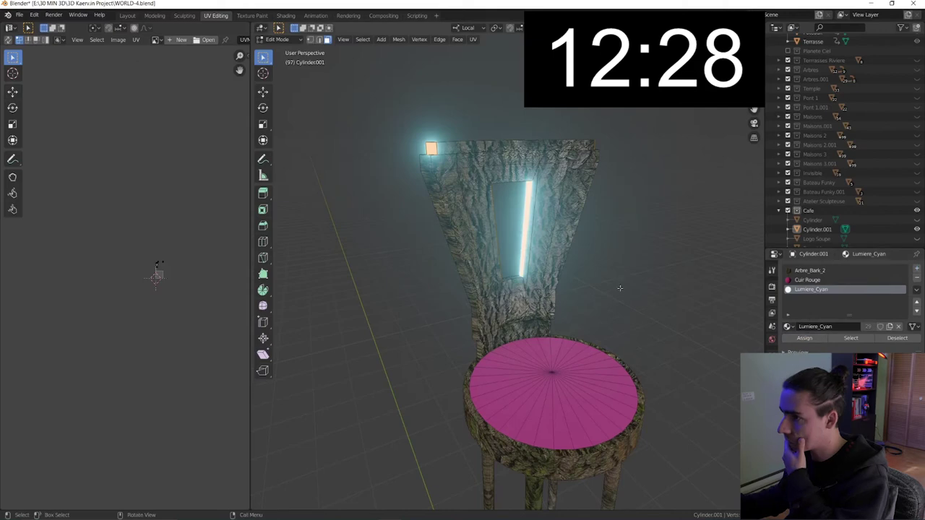
Move the chair, named Chaise, along Z to stand beside the table
middle_drag(620, 288, 588, 304)
scroll(589, 304, down, 3)
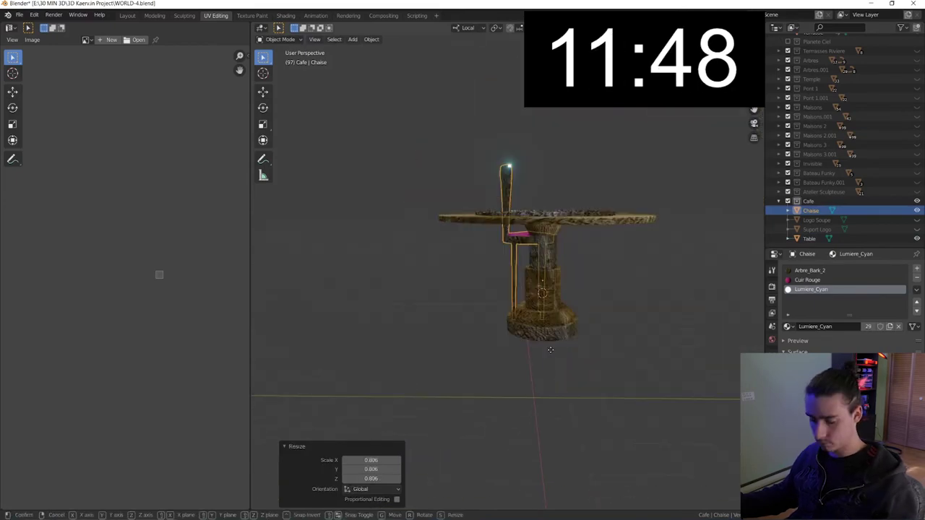
key(g)
key(z)
key(z)
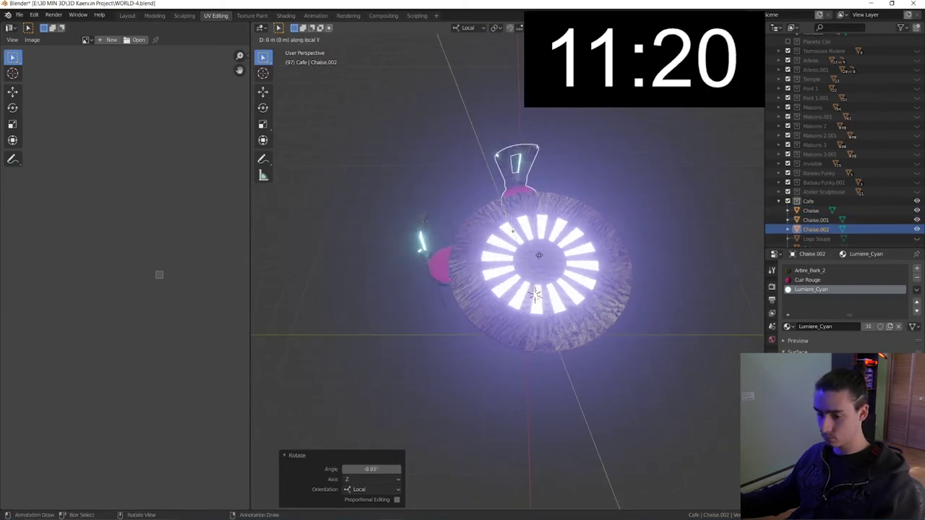
Duplicate the Chaise around the second table and add a cylinder for the glass
key(shift+d)
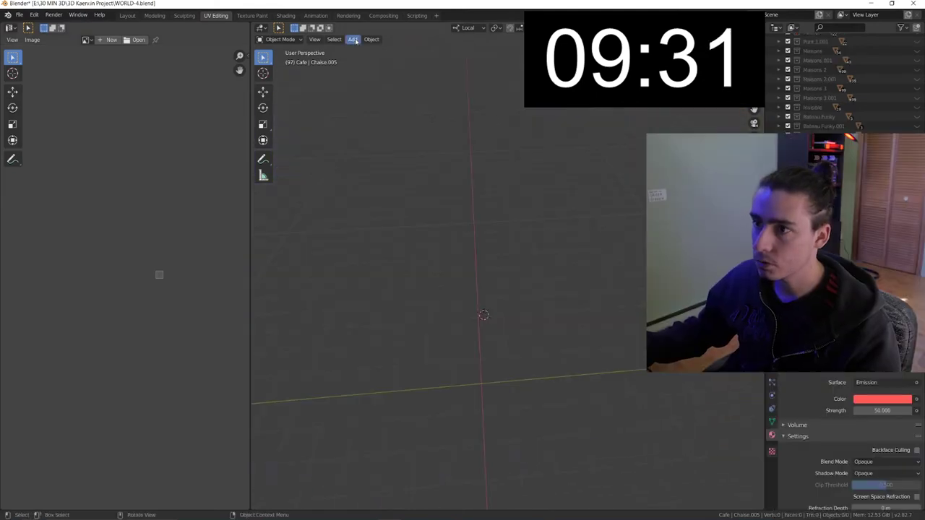
click(354, 40)
mouse_move(430, 63)
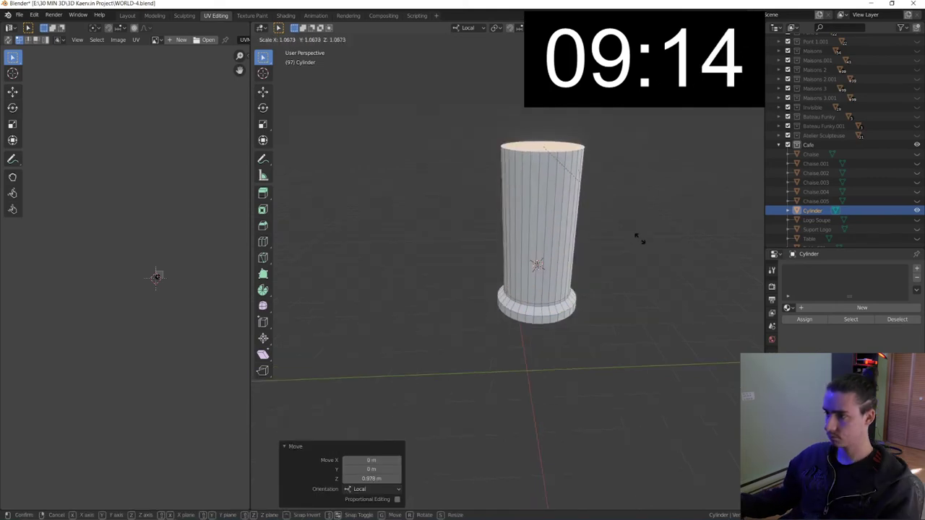
Delete the cylinder's top faces so the glass is open-topped
right_click(557, 180)
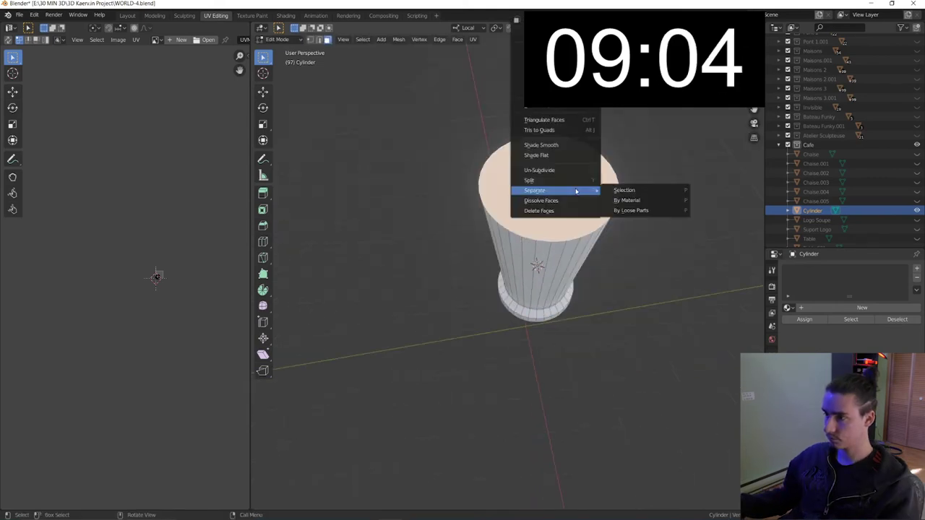
click(560, 211)
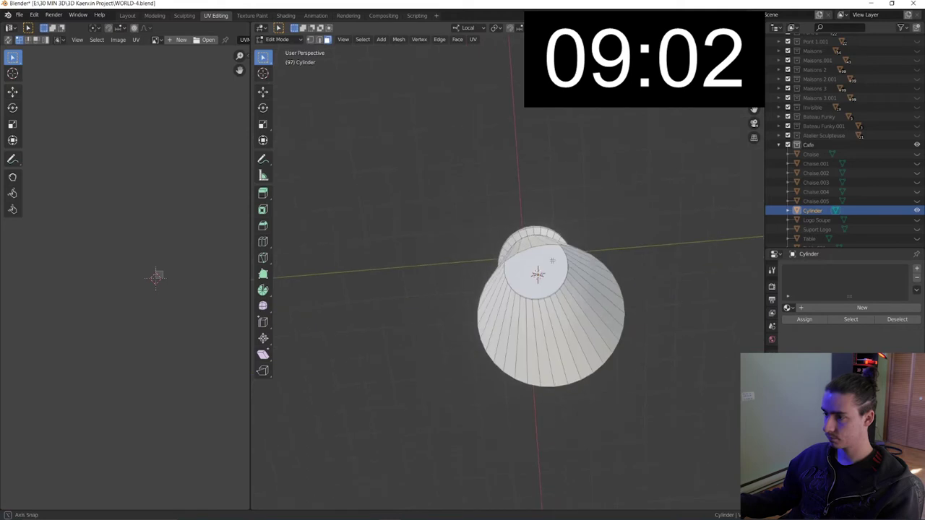
click(289, 17)
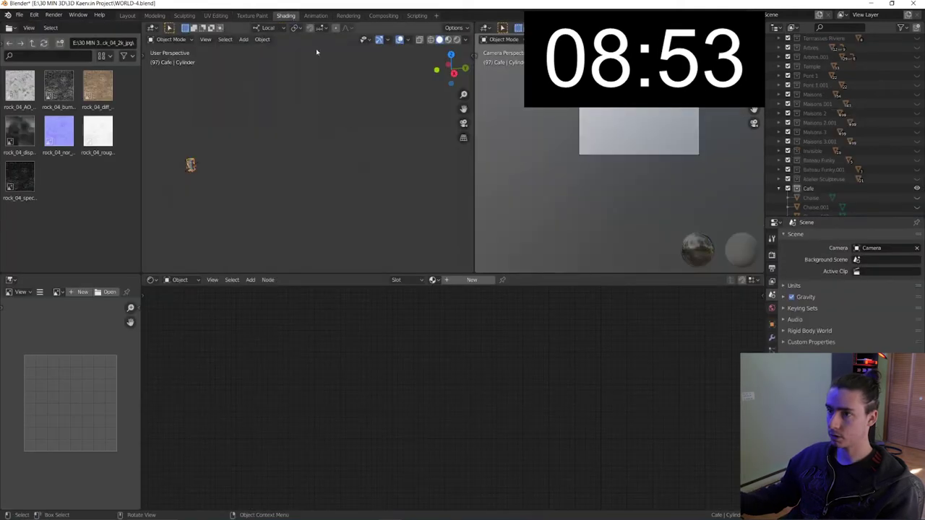
Create the Verre Transparent Glass BSDF material for the glass and look down into it
click(471, 280)
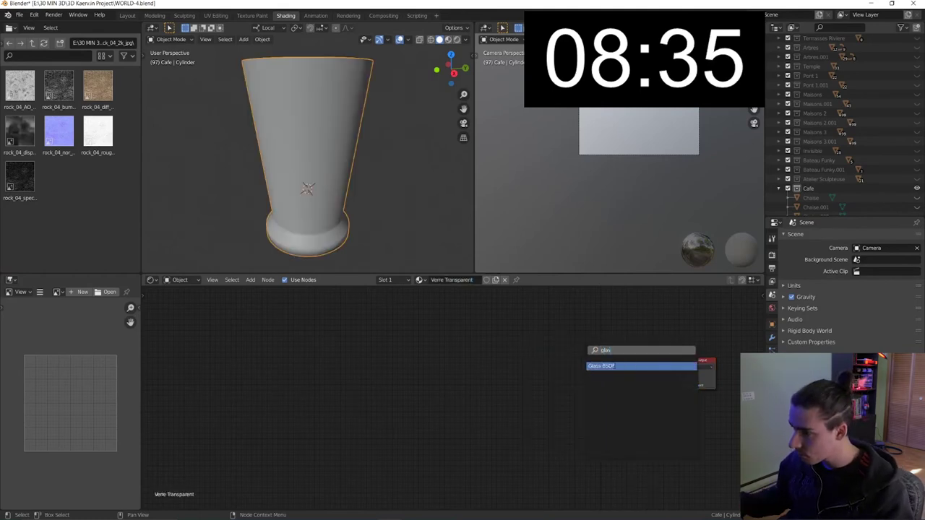
middle_drag(354, 176, 368, 202)
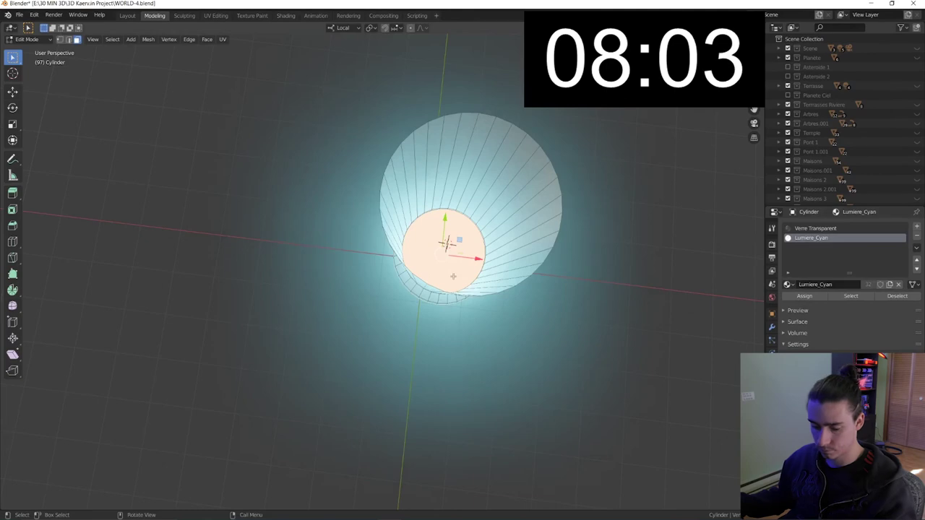
Scale the glass's inner faces down and raise the ring to form the cyan-lit core
middle_drag(453, 275, 491, 193)
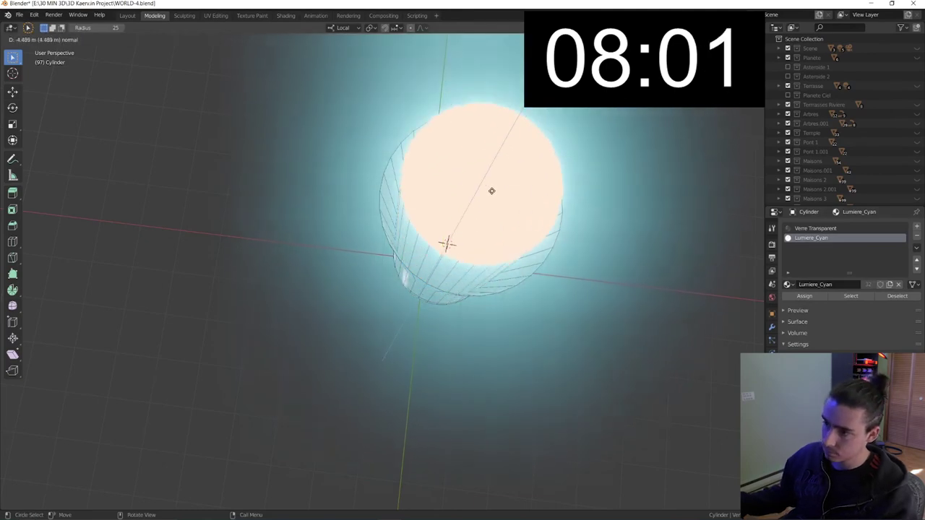
click(152, 98)
right_click(289, 219)
click(289, 219)
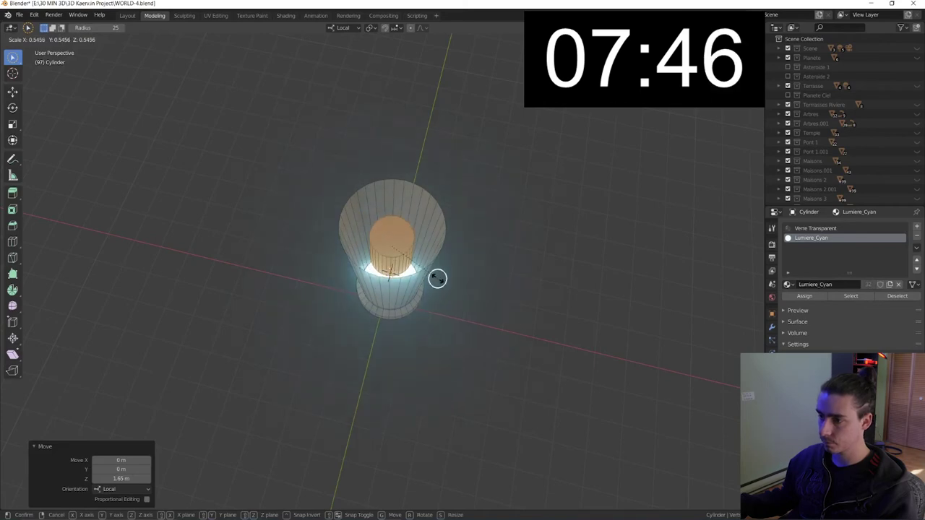
click(440, 278)
scroll(430, 276, up, 3)
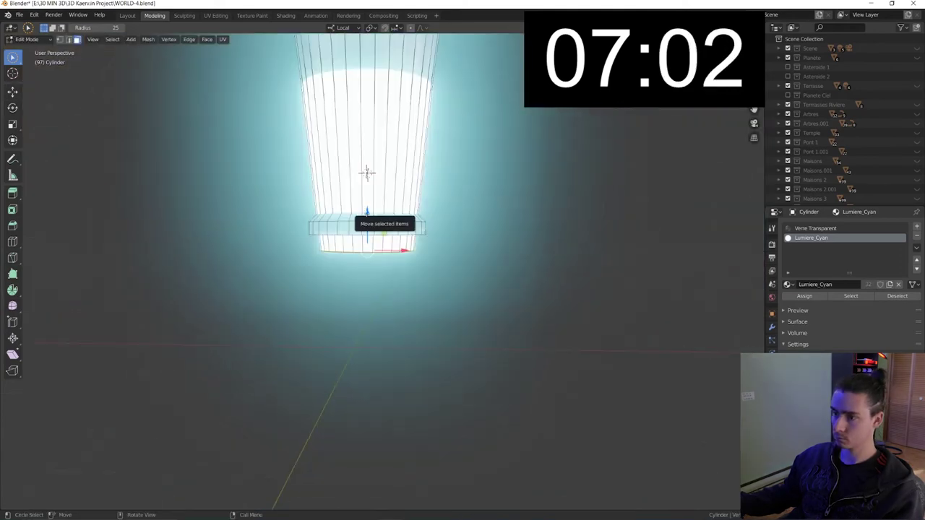
drag(367, 212, 366, 197)
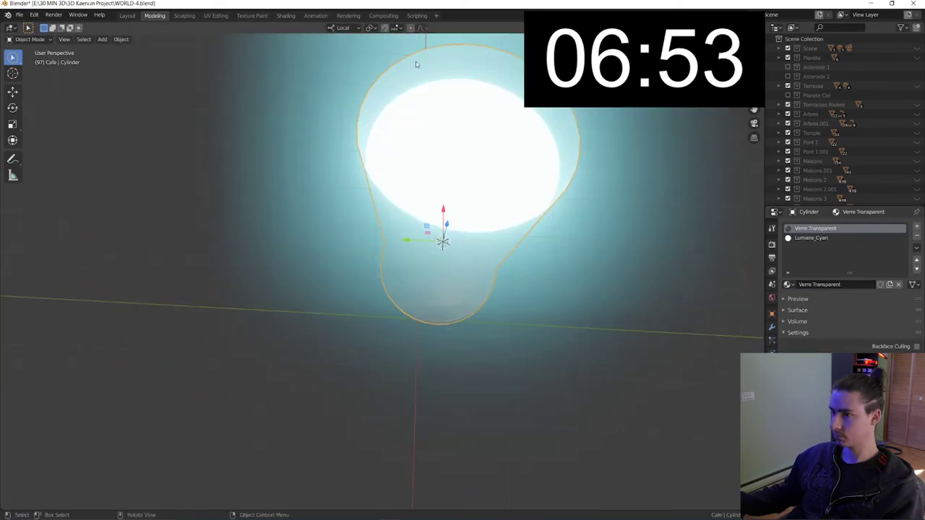
click(285, 16)
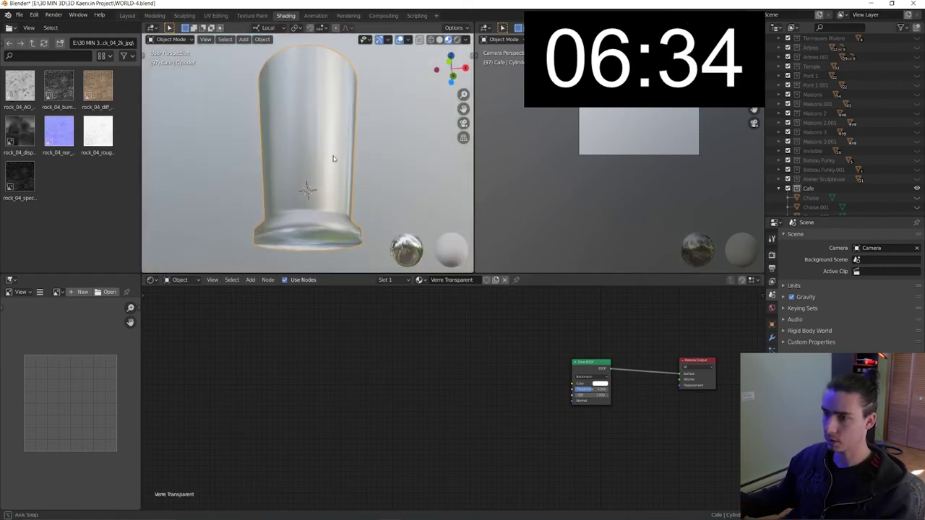
middle_drag(334, 158, 312, 181)
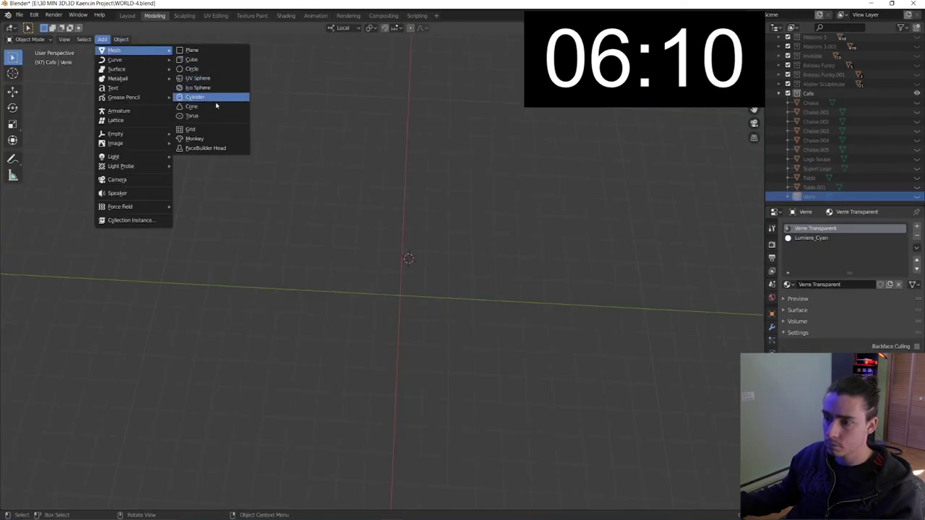
Shape a new cylinder into a bottle by extruding and scaling its top, and apply Verre Transparent
click(205, 98)
middle_drag(436, 330, 422, 304)
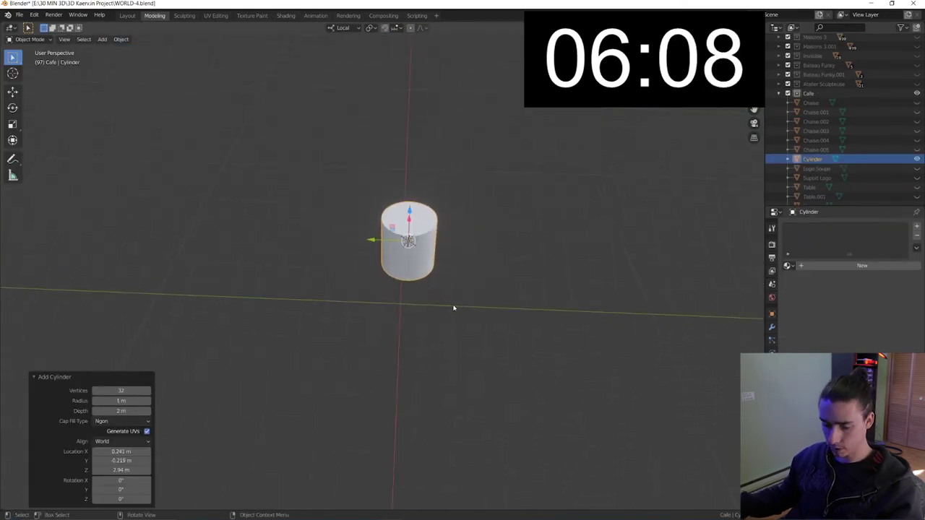
key(Tab)
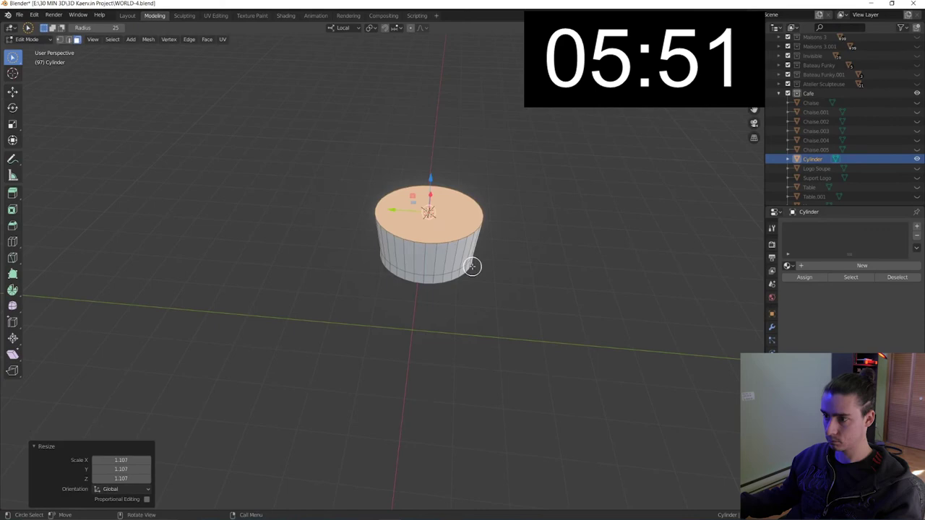
key(e)
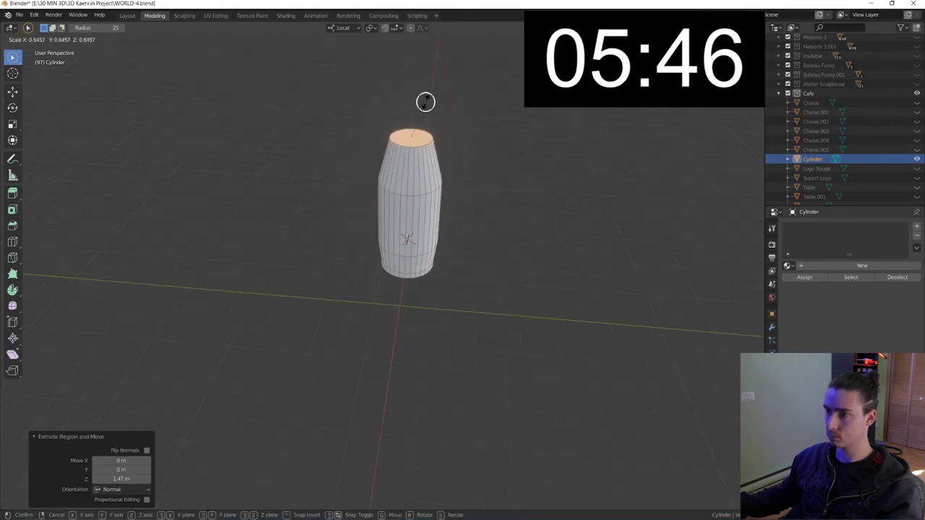
click(425, 102)
key(e)
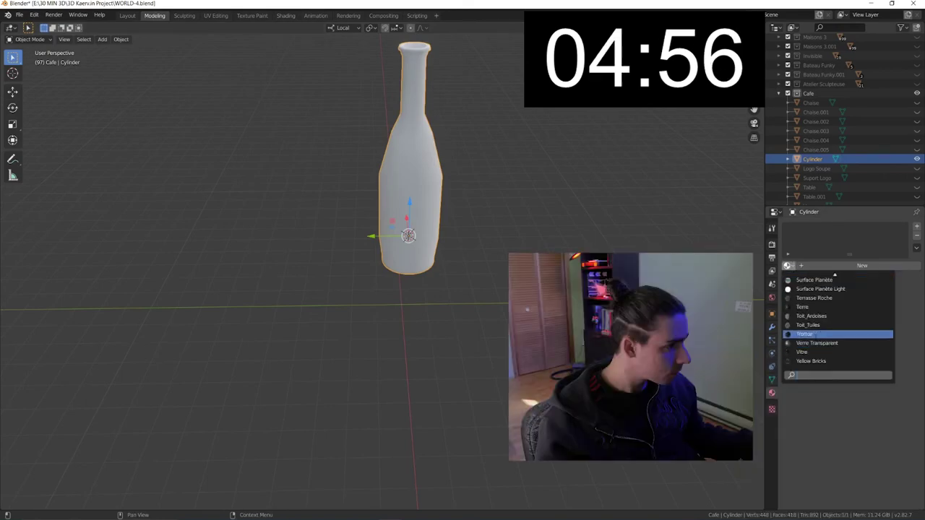
click(817, 343)
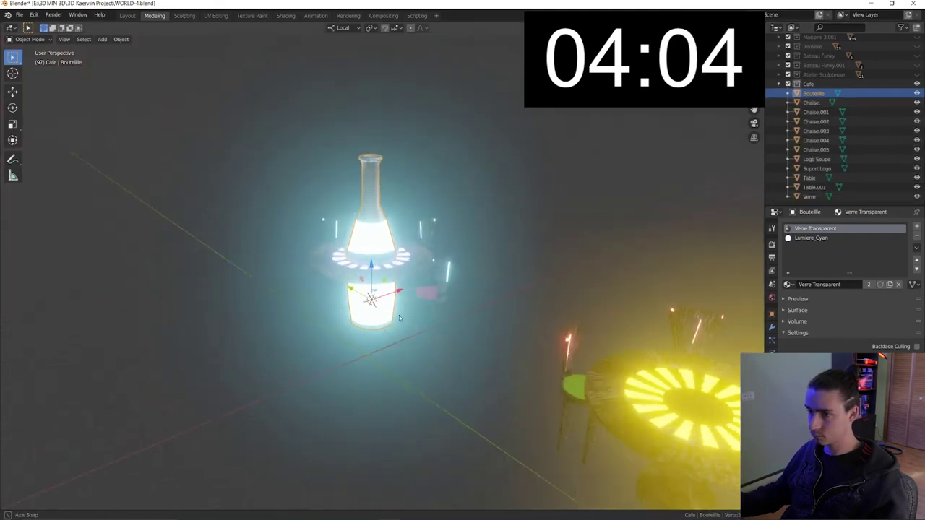
Scale the bottle down and place it on the violet café table
middle_drag(394, 318, 409, 273)
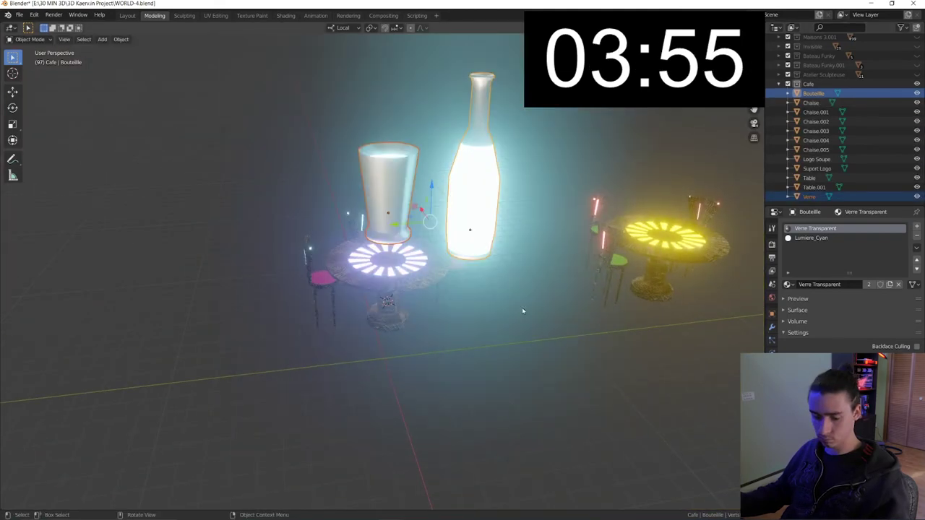
key(s)
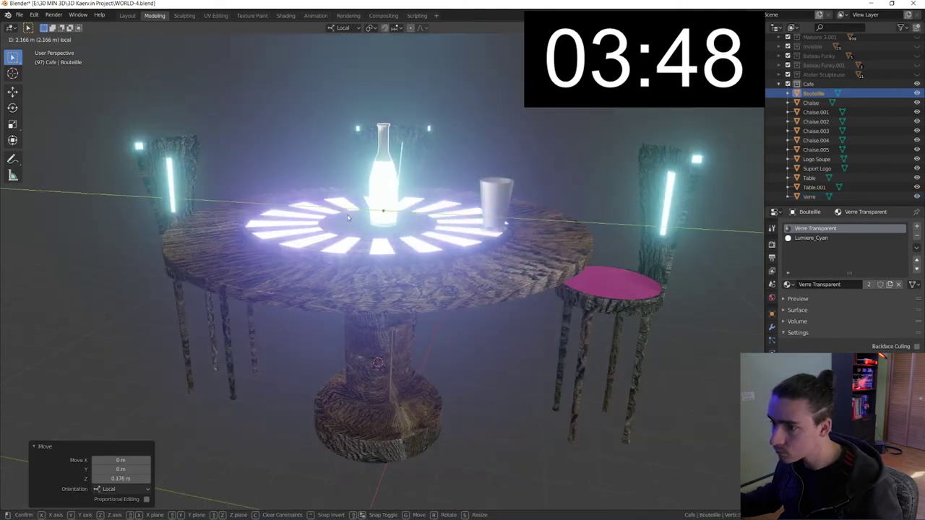
click(347, 217)
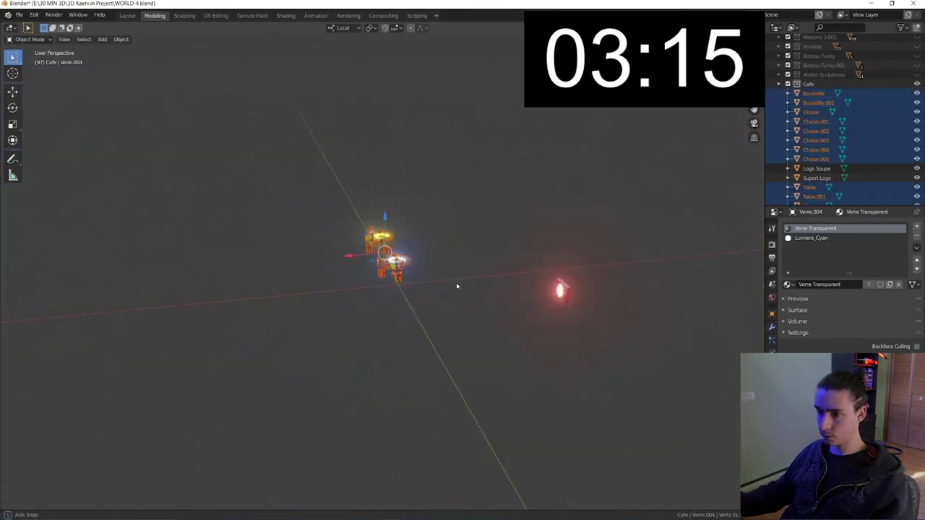
Turn the café table sets 185 degrees and slide them along Y into the town square
click(328, 228)
key(g)
key(y)
key(y)
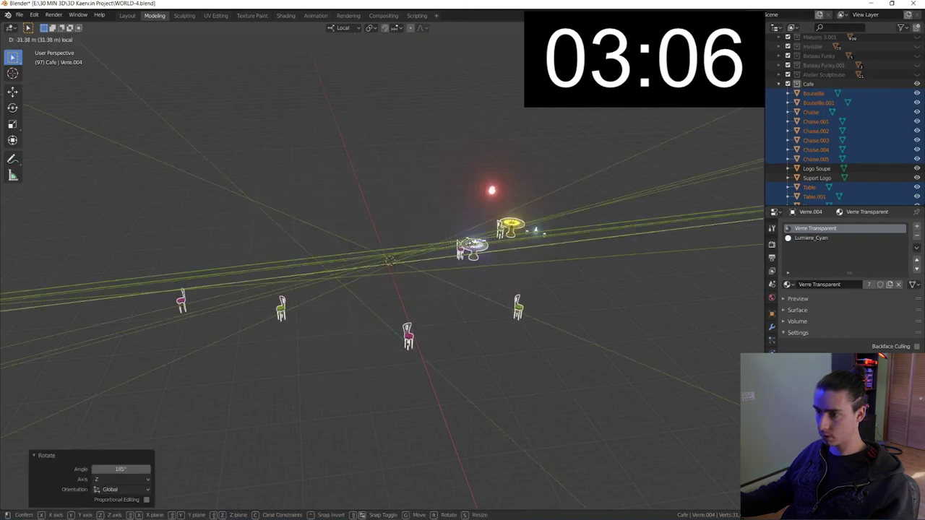
click(418, 257)
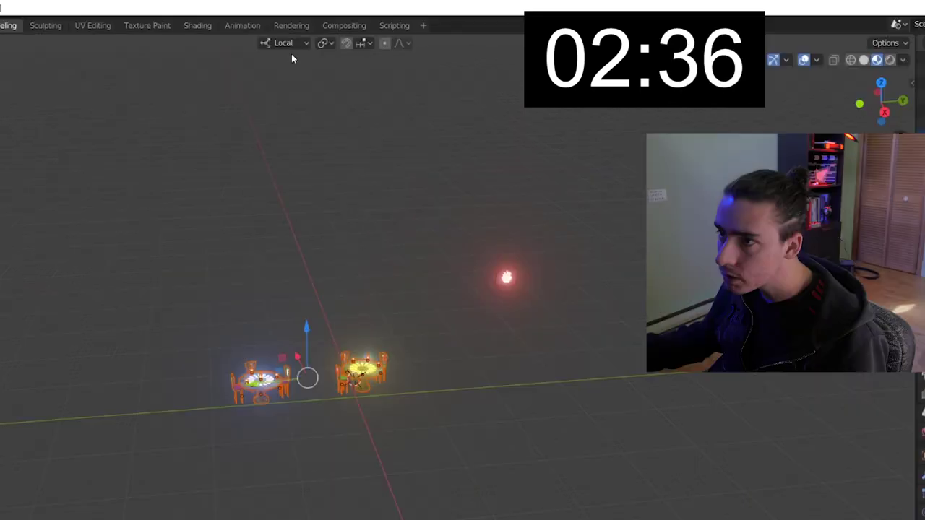
Switch transform orientation to Global, frame both tables in view, and render from the camera
click(287, 42)
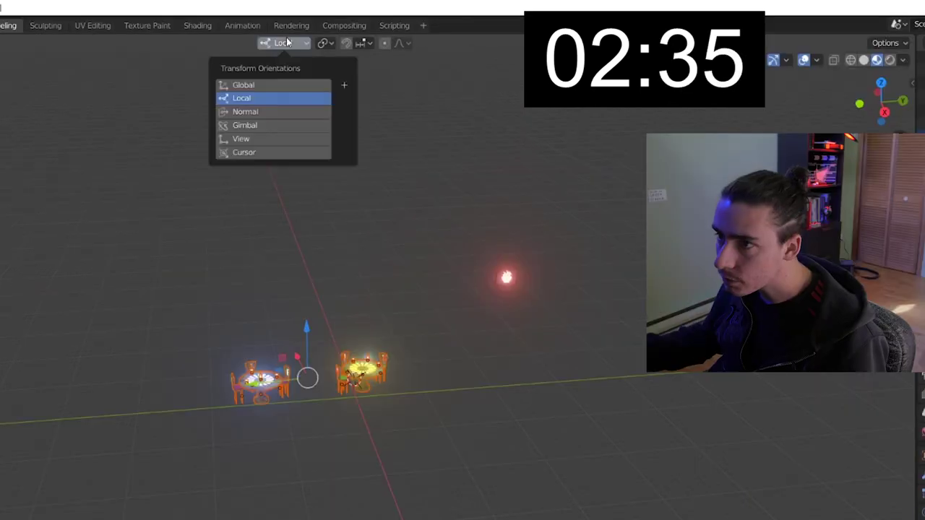
click(268, 89)
middle_drag(324, 382, 434, 376)
drag(448, 318, 622, 394)
scroll(522, 404, up, 2)
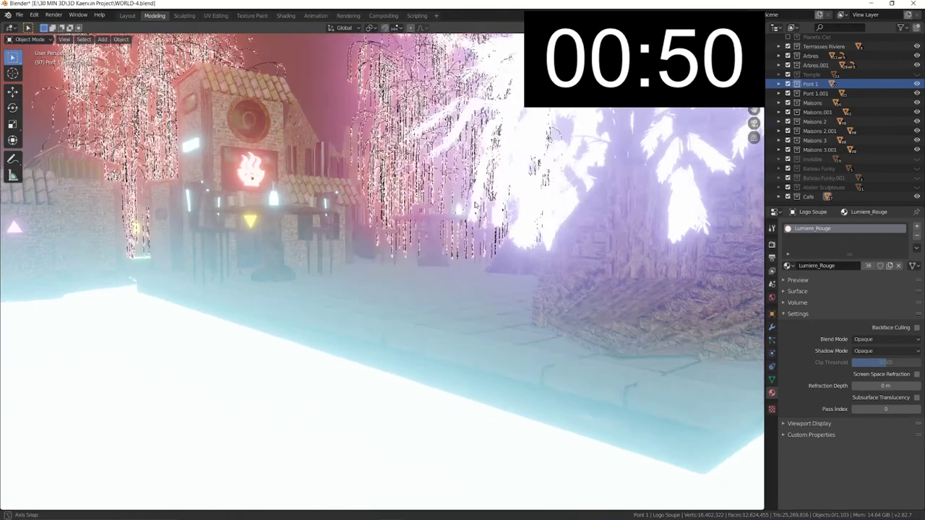
scroll(640, 270, down, 5)
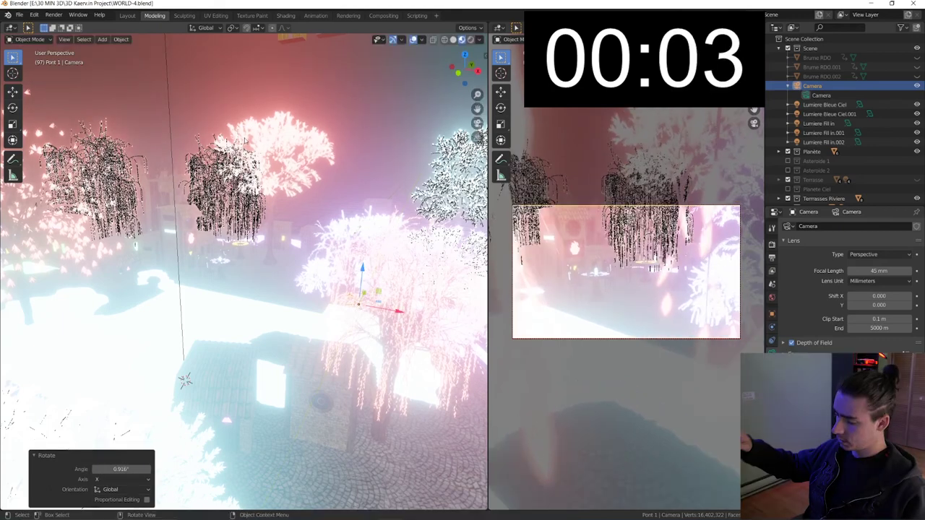
key(F12)
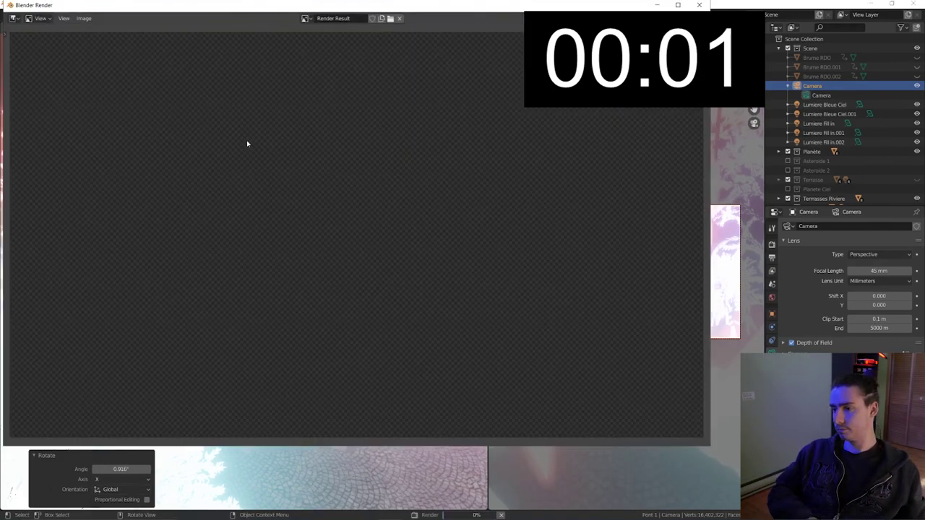